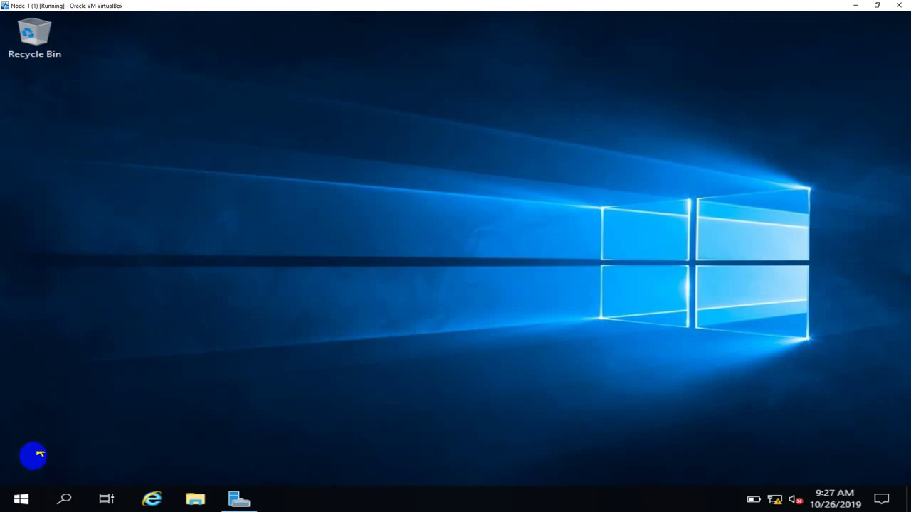
# Browse the Start menu with its side labels expanded, then dismiss it.
pyautogui.click(20, 498)
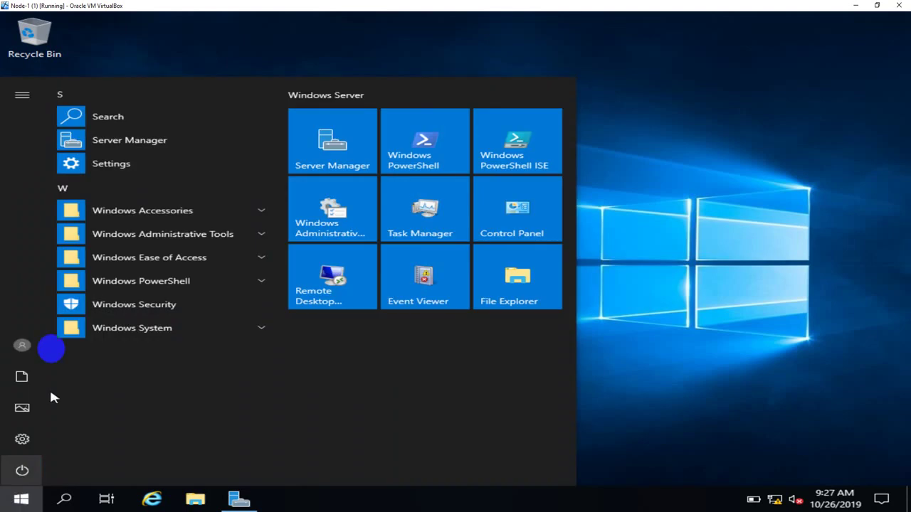
pyautogui.click(23, 96)
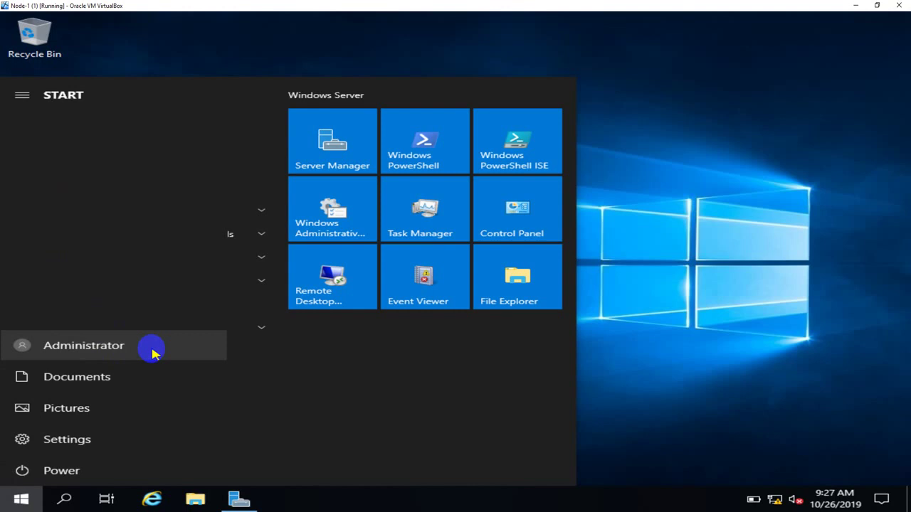
pyautogui.click(633, 340)
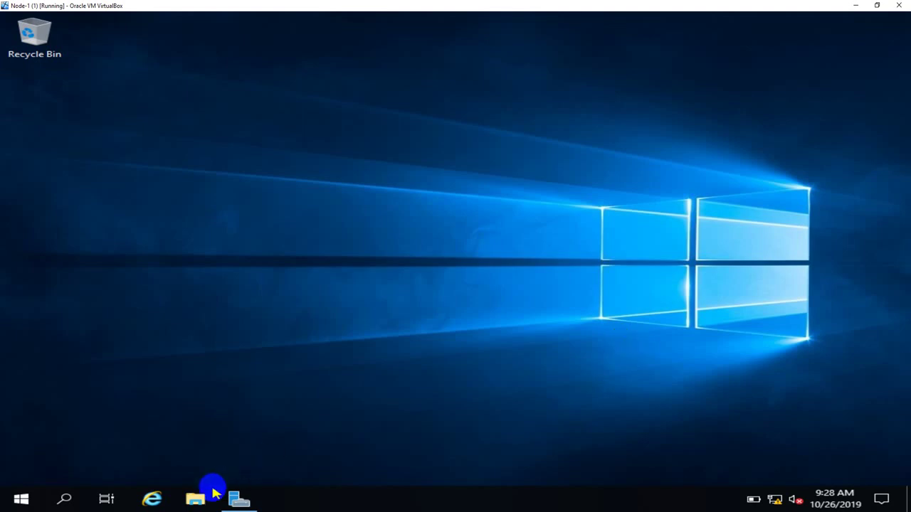
# Look over This PC's drives, including Local Disk (C:), in a maximised File Explorer, then close it.
pyautogui.click(211, 498)
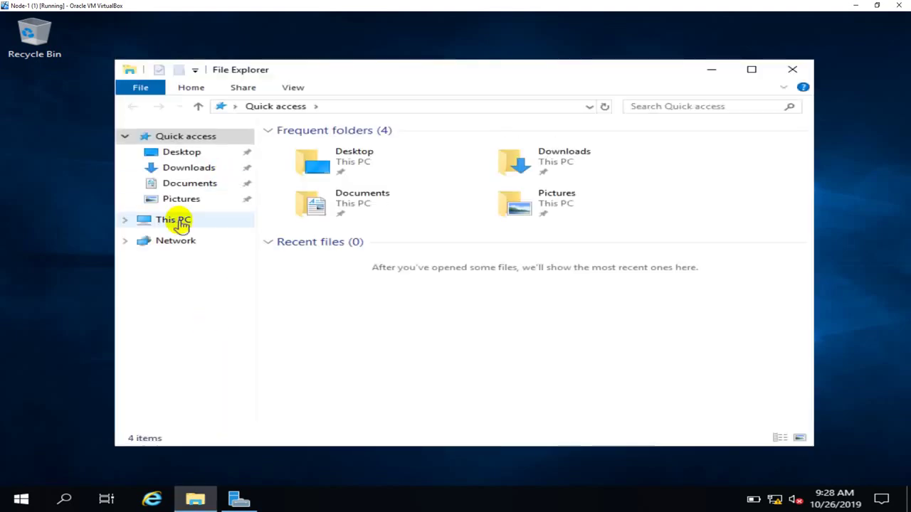
pyautogui.click(176, 221)
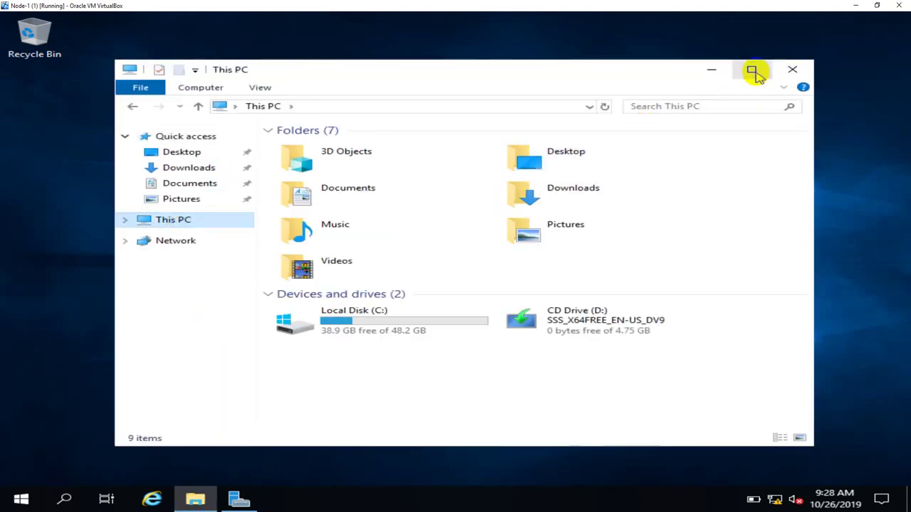
pyautogui.click(752, 69)
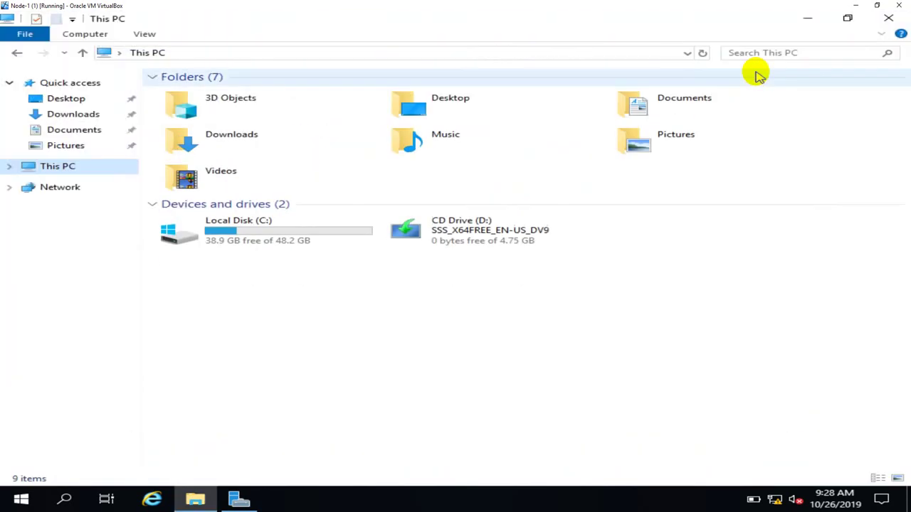
pyautogui.click(251, 242)
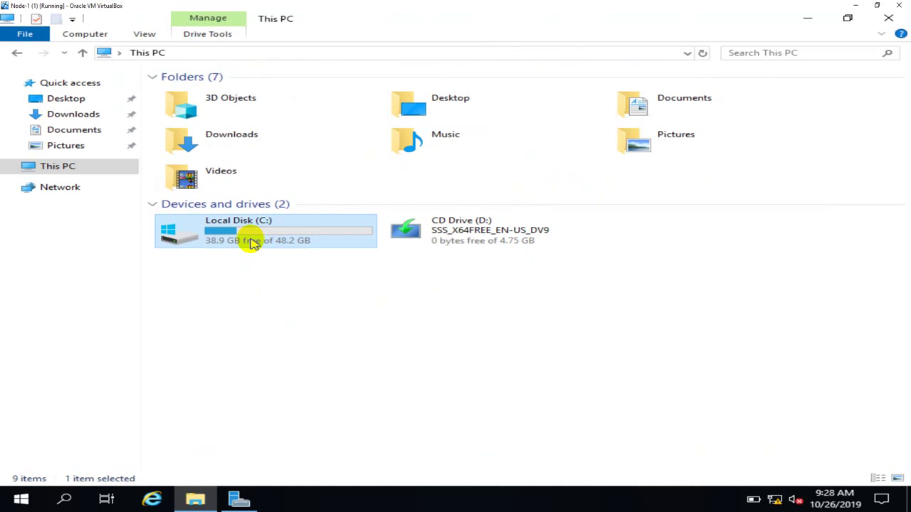
pyautogui.click(889, 18)
# Refresh the desktop and show Node-1's Local Server properties in Server Manager.
pyautogui.rightClick(415, 127)
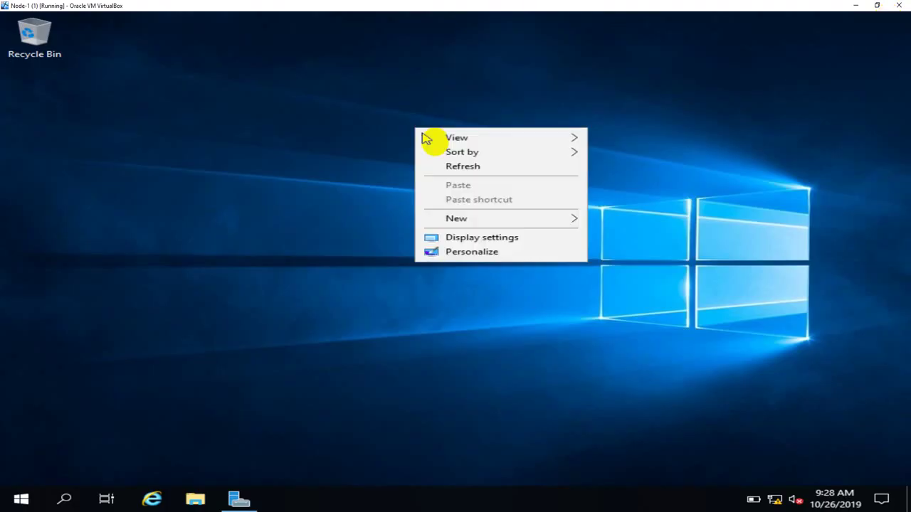
pyautogui.click(445, 166)
pyautogui.click(240, 500)
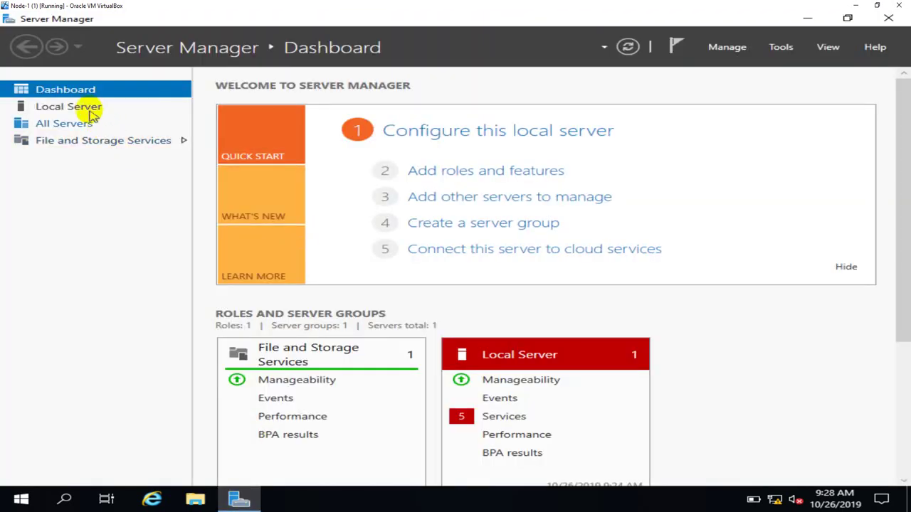
pyautogui.click(85, 108)
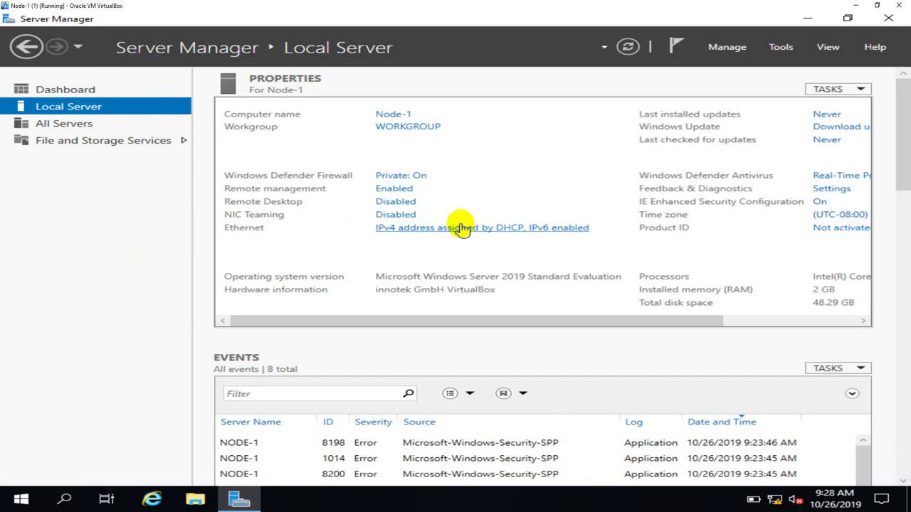
# Open the Internet Protocol Version 4 (TCP/IPv4) properties of the Ethernet adapter.
pyautogui.click(462, 228)
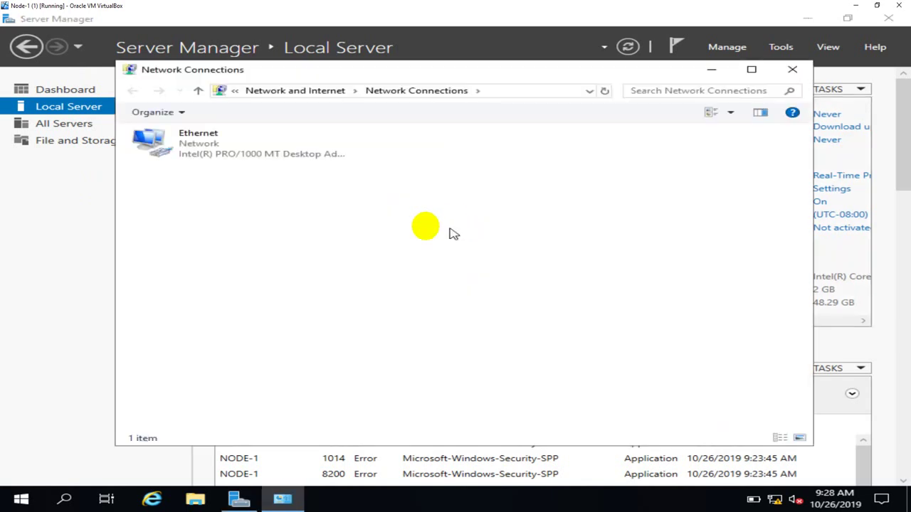
pyautogui.click(201, 146)
pyautogui.hotkey('shift', 'F10')
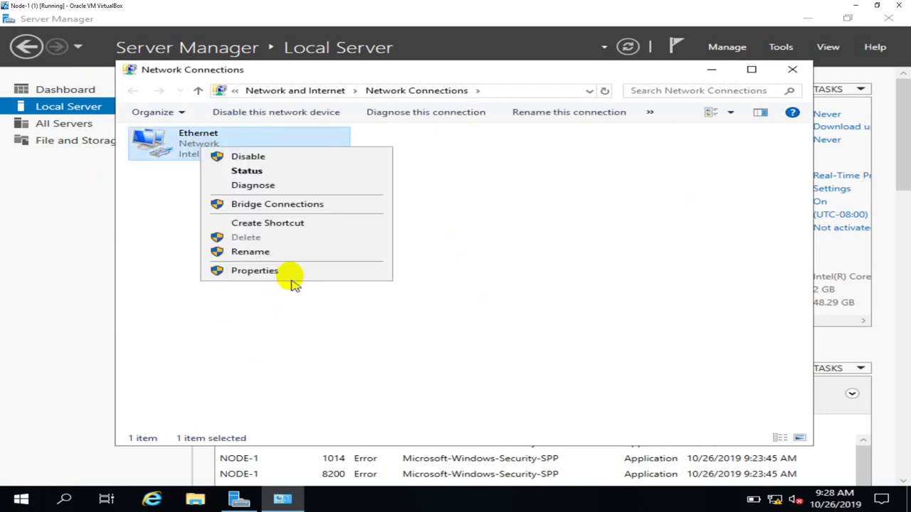
pyautogui.click(291, 270)
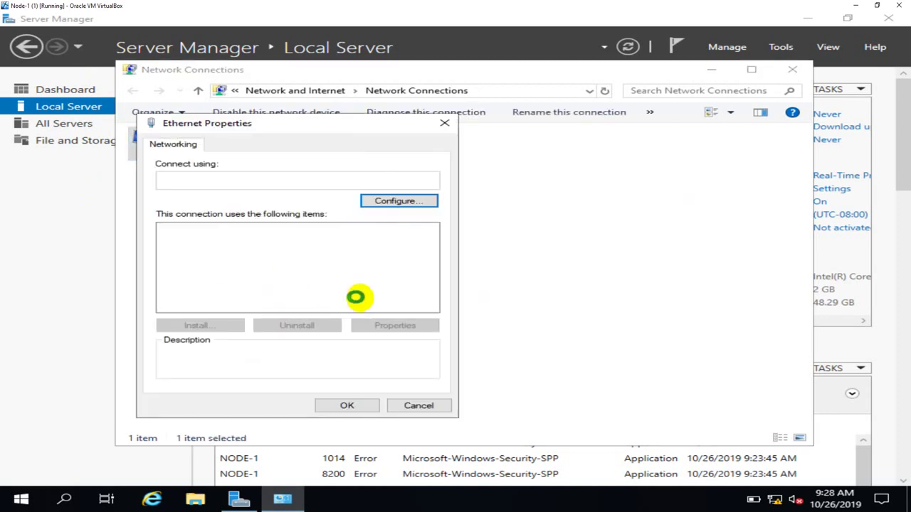
pyautogui.click(343, 263)
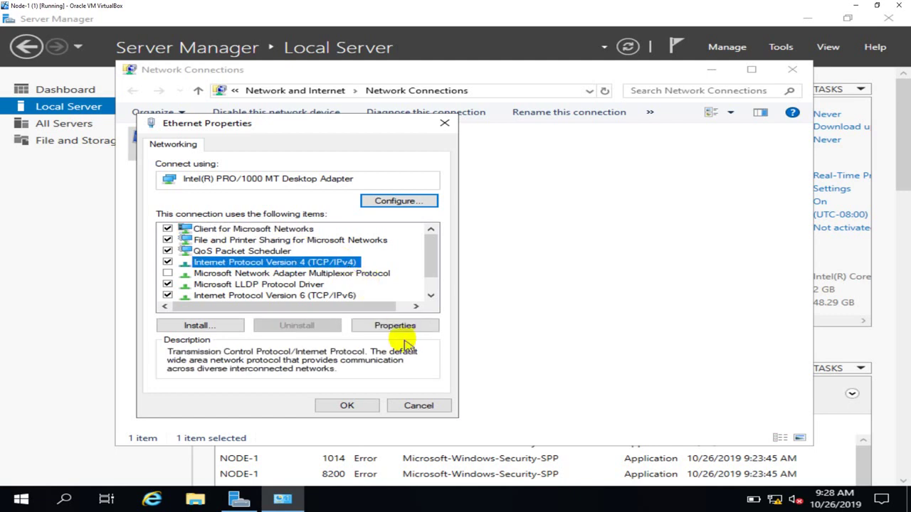
pyautogui.click(396, 326)
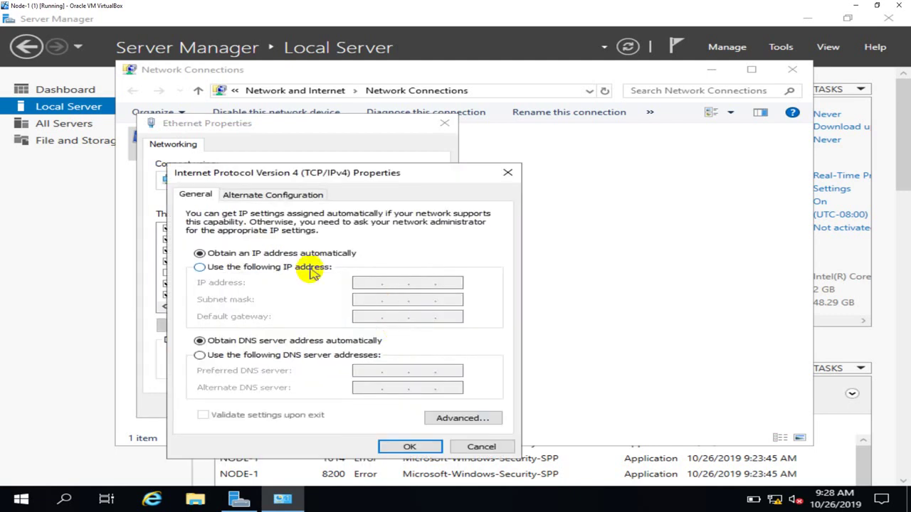
# Assign static IP 100.100.100.1 with subnet mask 255.0.0.0, then refresh the connections list.
pyautogui.click(311, 269)
pyautogui.click(366, 282)
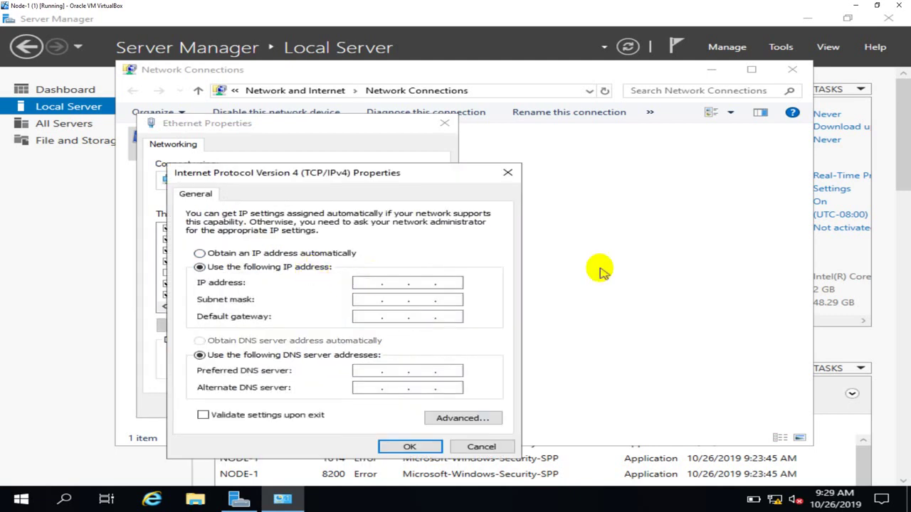
pyautogui.press('Num_Lock')
pyautogui.write('100.100.100.1')
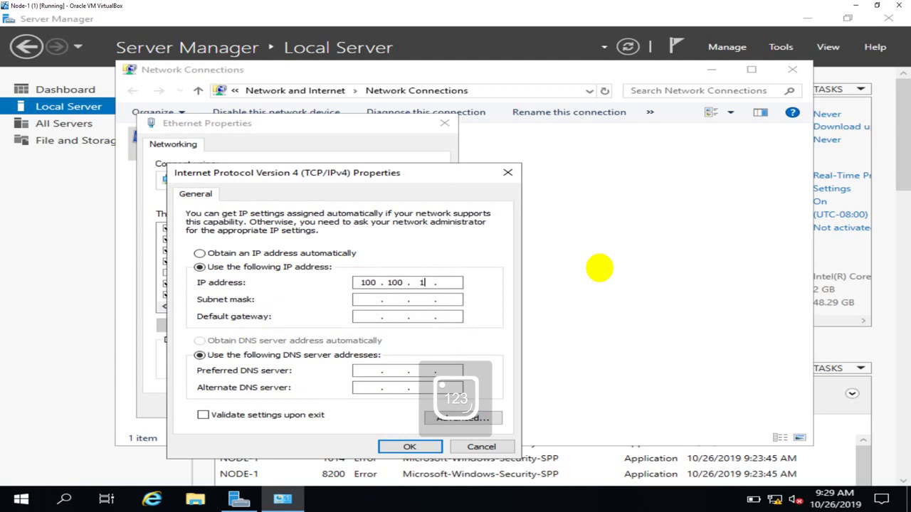
pyautogui.press('Tab')
pyautogui.press('Tab')
pyautogui.press('Tab')
pyautogui.press('Tab')
pyautogui.press('Tab')
pyautogui.press('Tab')
pyautogui.press('Tab')
pyautogui.press('Tab')
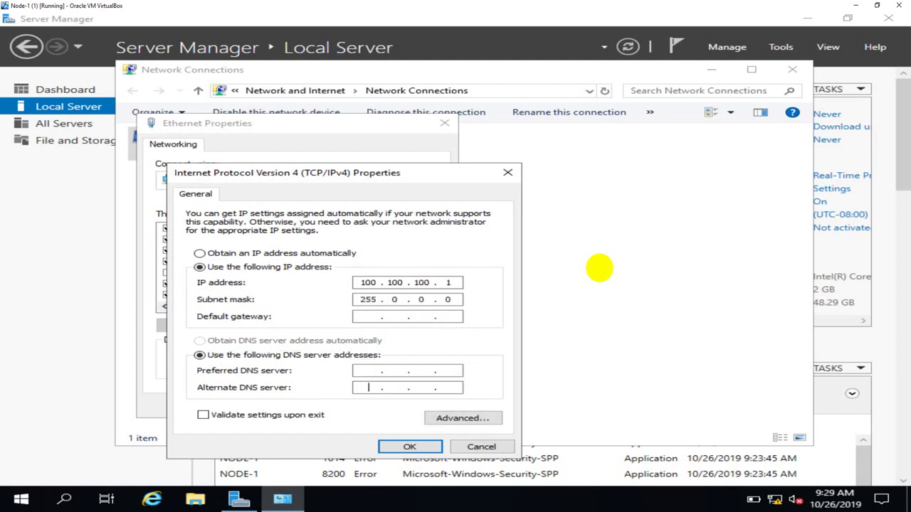
pyautogui.press('Return')
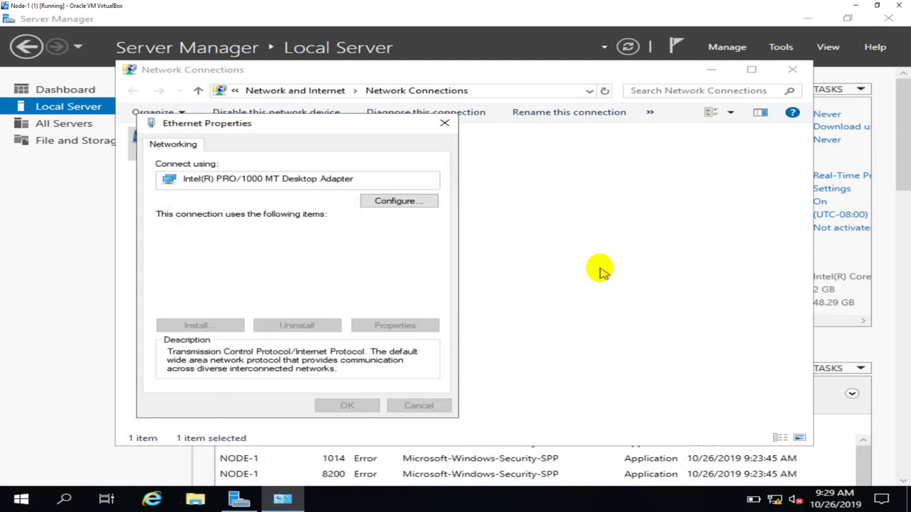
pyautogui.click(599, 267)
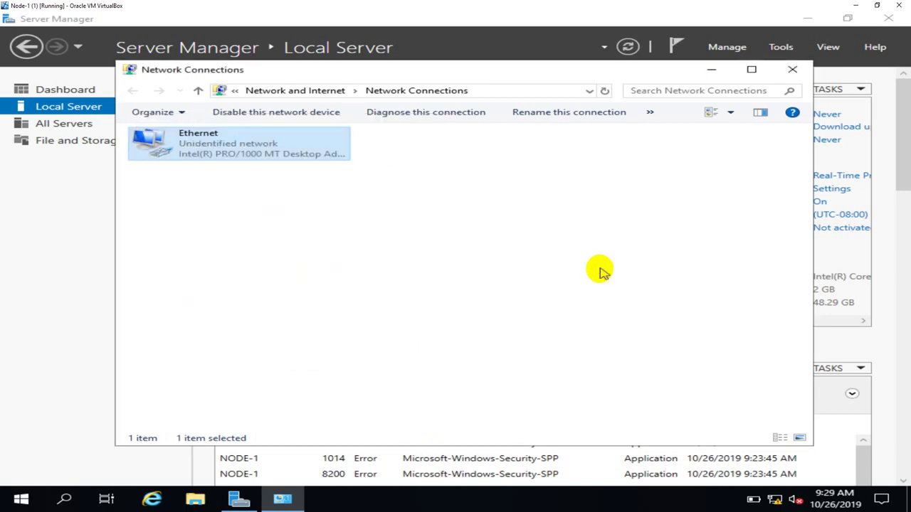
pyautogui.rightClick(564, 163)
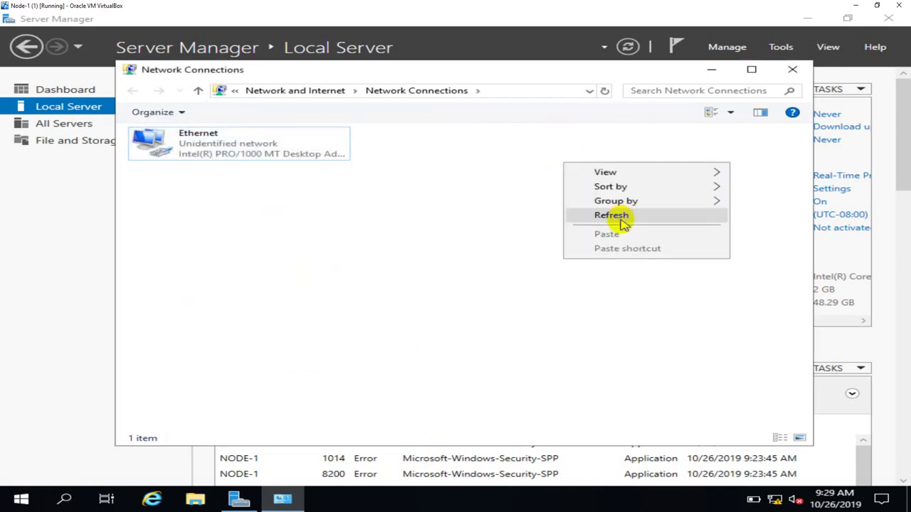
pyautogui.click(617, 216)
# Close Network Connections and refresh Local Server so Ethernet shows 100.100.100.1.
pyautogui.click(791, 72)
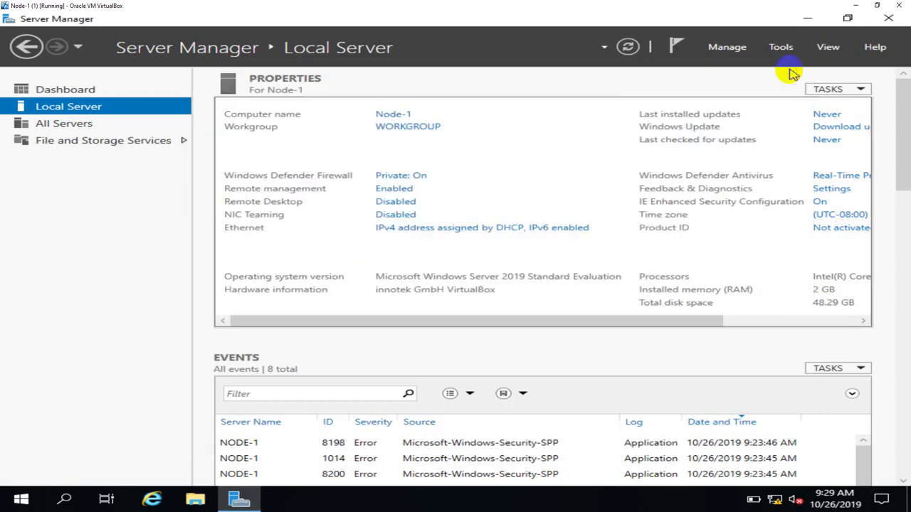
pyautogui.click(629, 47)
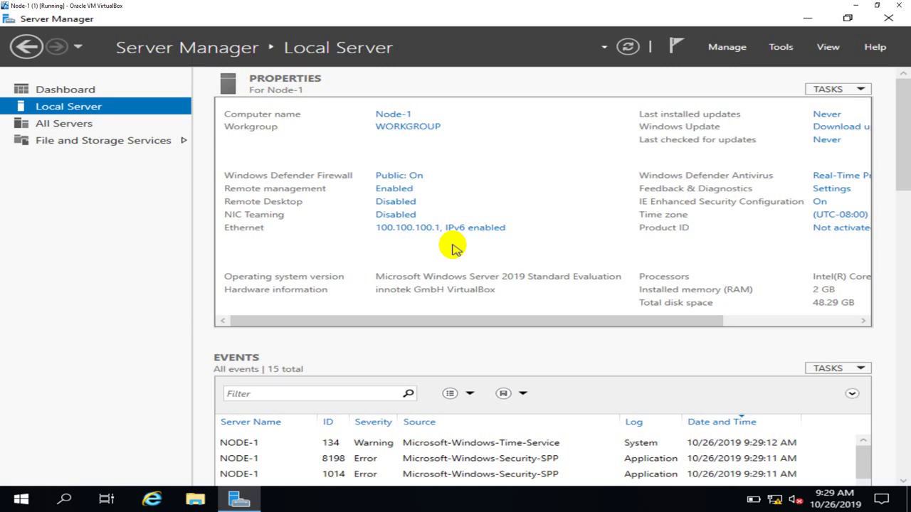
# Start Add Roles and Features as a role-based installation targeting Node-1, up to Server Roles.
pyautogui.click(714, 69)
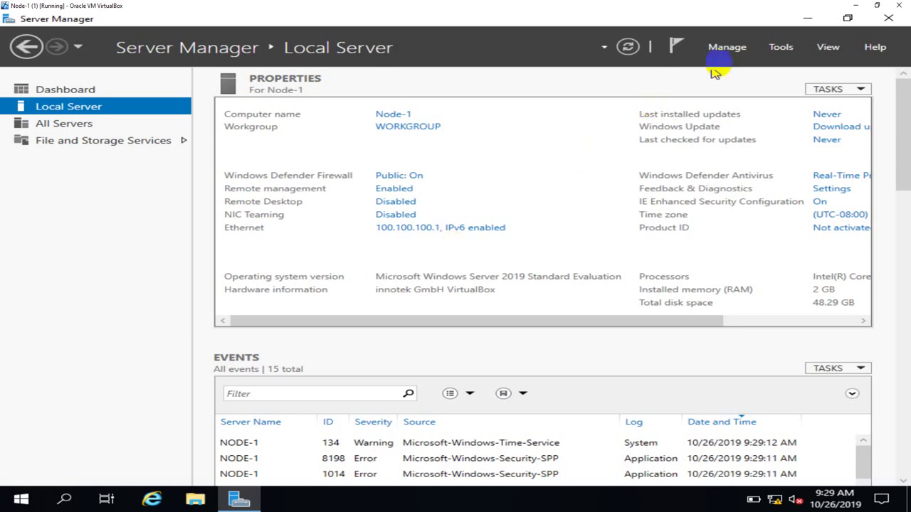
pyautogui.click(737, 48)
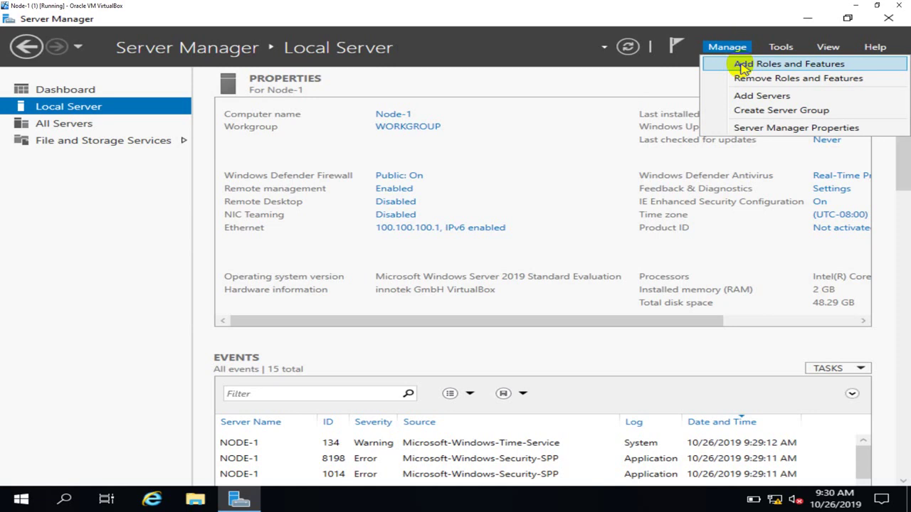
pyautogui.click(731, 69)
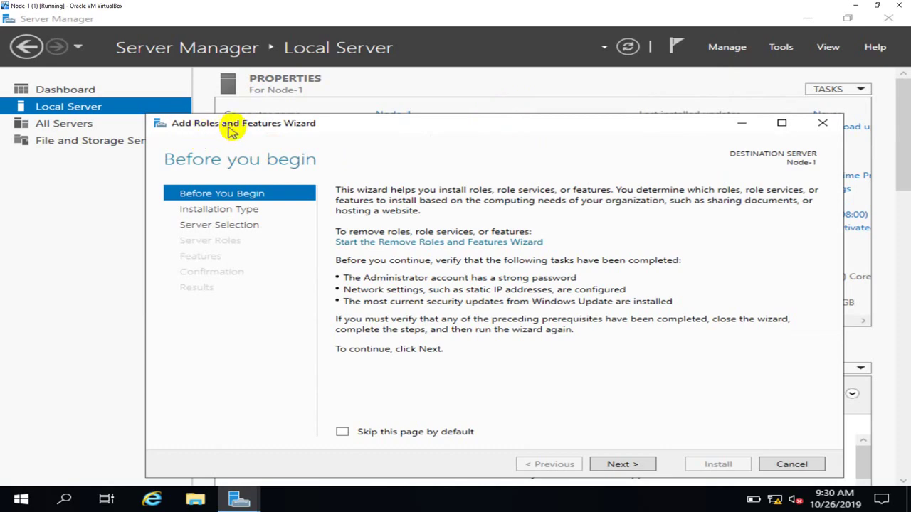
pyautogui.moveTo(339, 126); pyautogui.dragTo(341, 77)
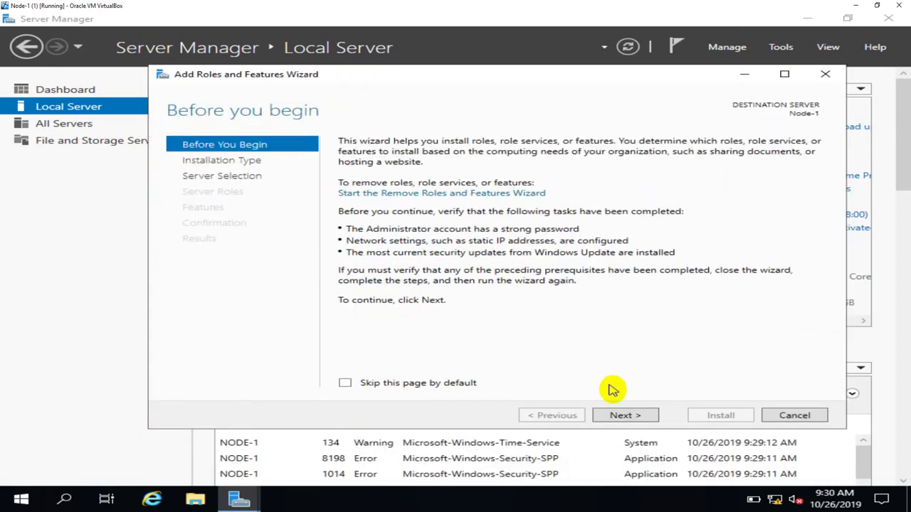
pyautogui.click(624, 415)
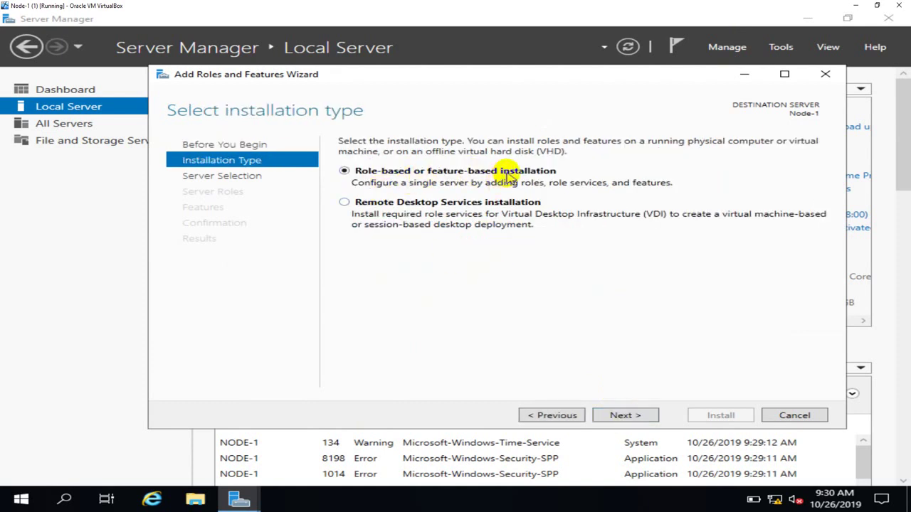
pyautogui.click(625, 418)
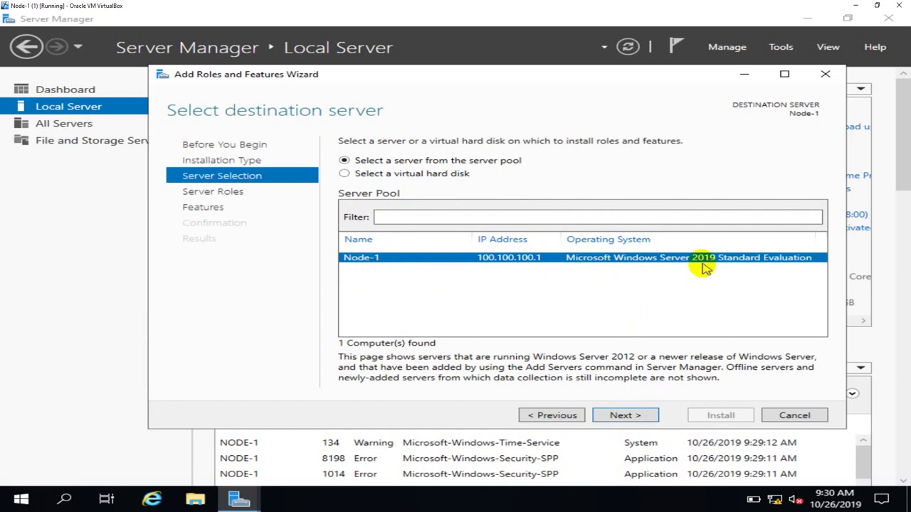
pyautogui.click(641, 420)
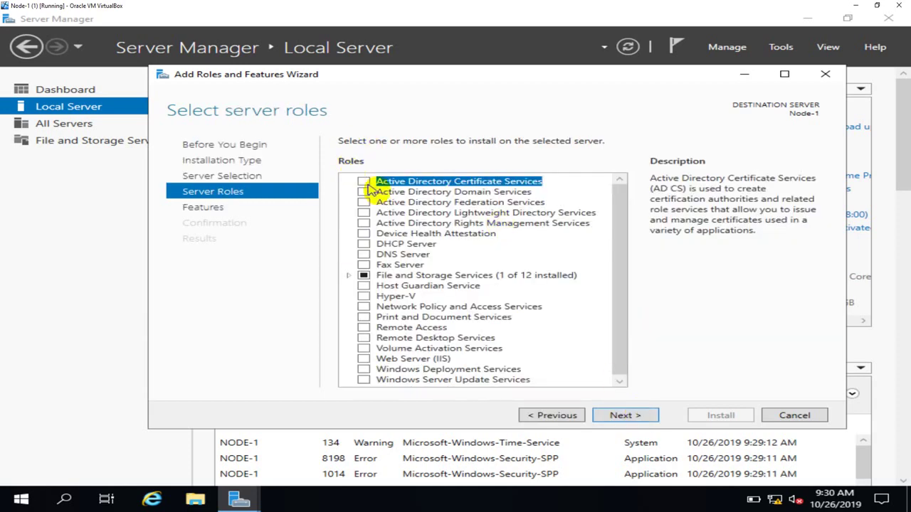
# Check Active Directory Domain Services and accept its required management features.
pyautogui.click(431, 196)
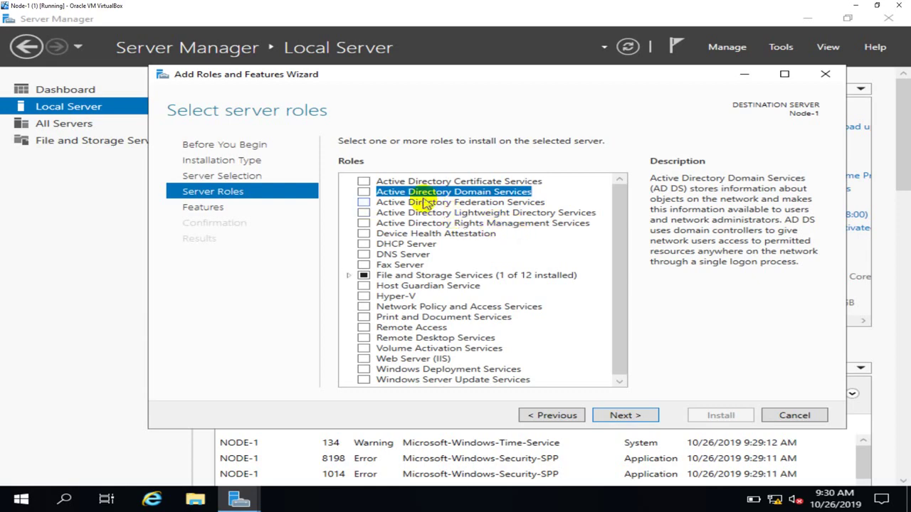
pyautogui.click(364, 192)
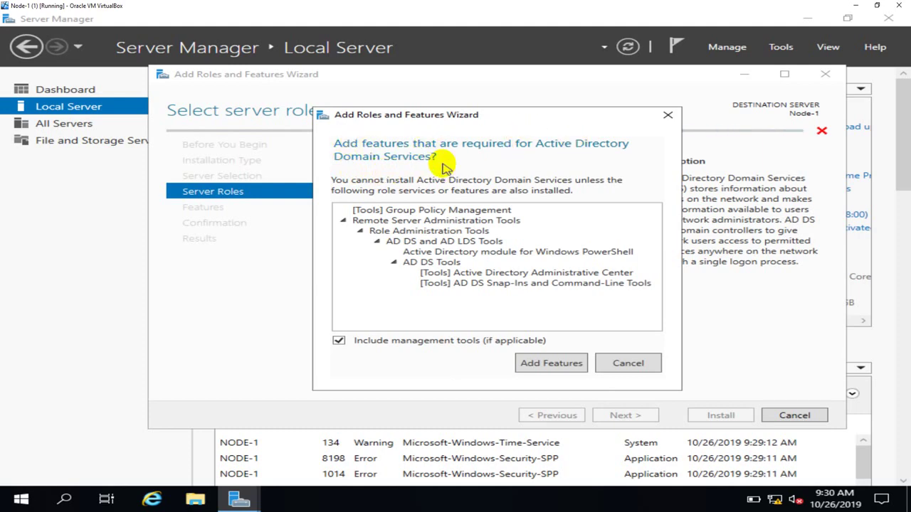
pyautogui.click(552, 363)
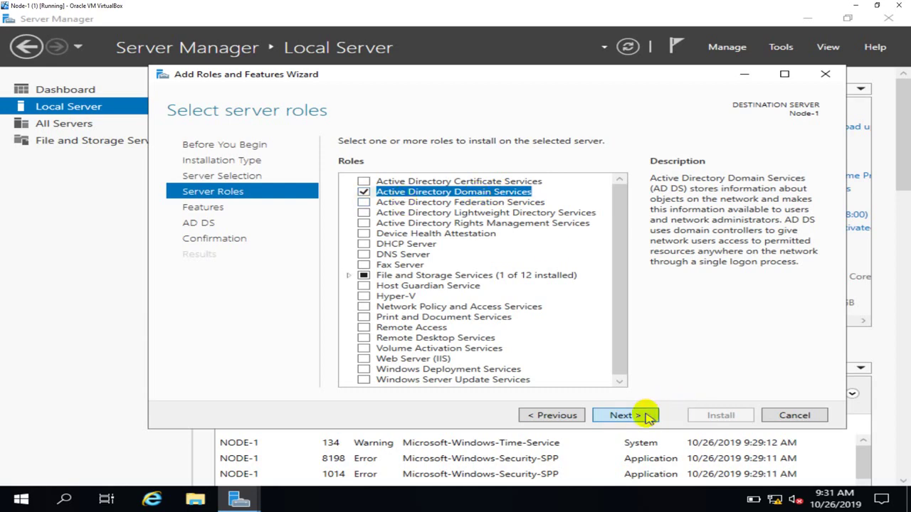
# Advance through Features and AD DS pages with default settings to Confirm installation selections.
pyautogui.click(649, 419)
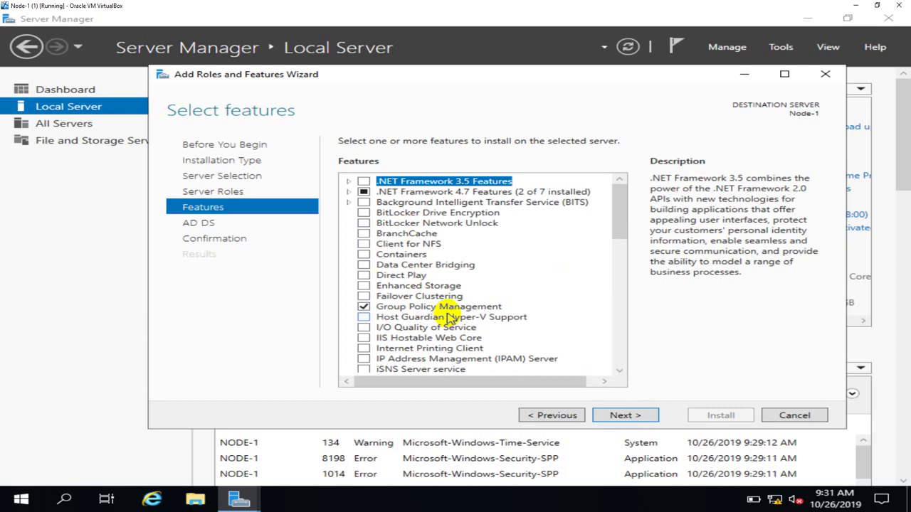
pyautogui.click(555, 416)
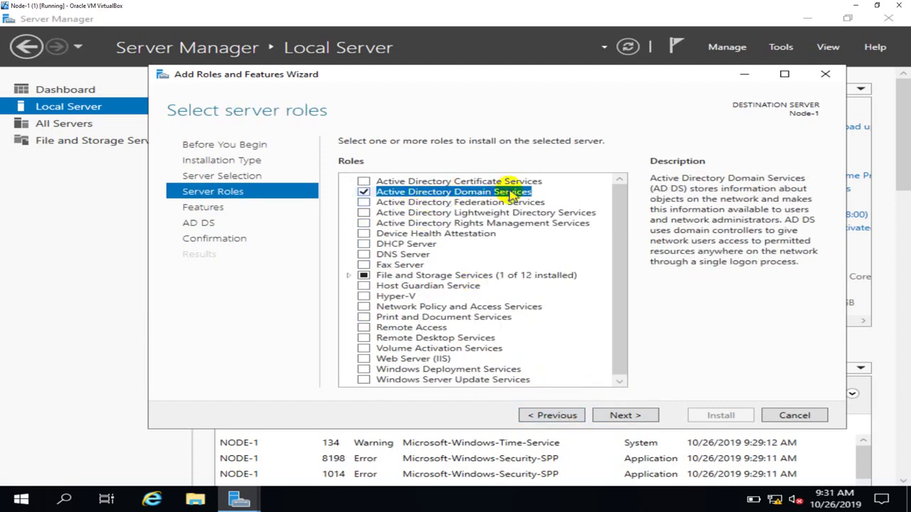
pyautogui.click(637, 416)
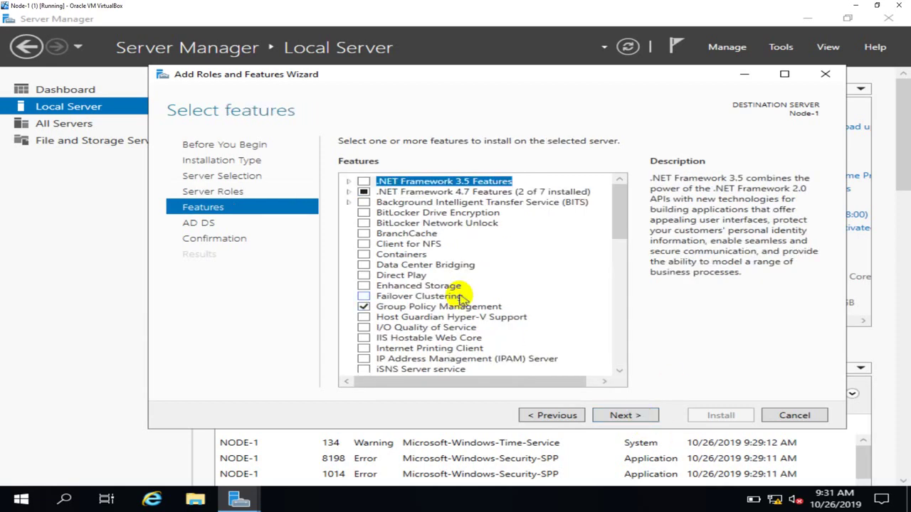
pyautogui.click(641, 417)
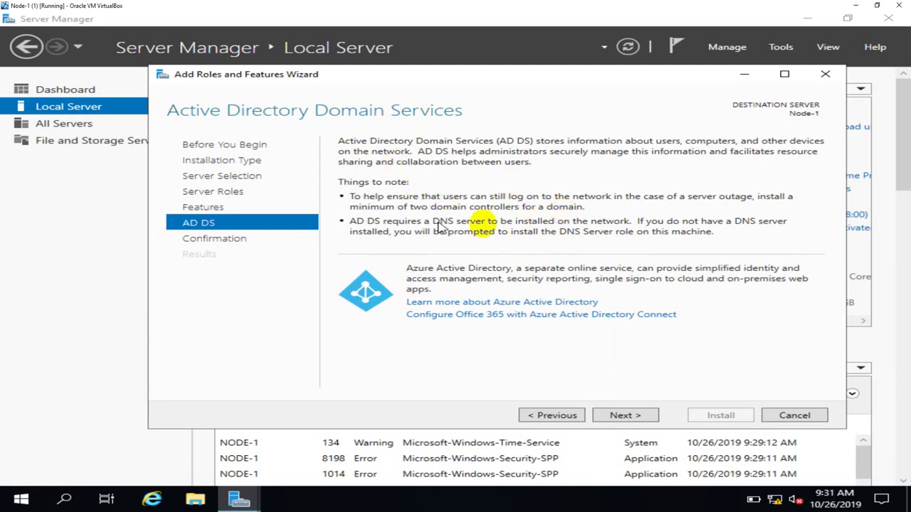
pyautogui.click(642, 417)
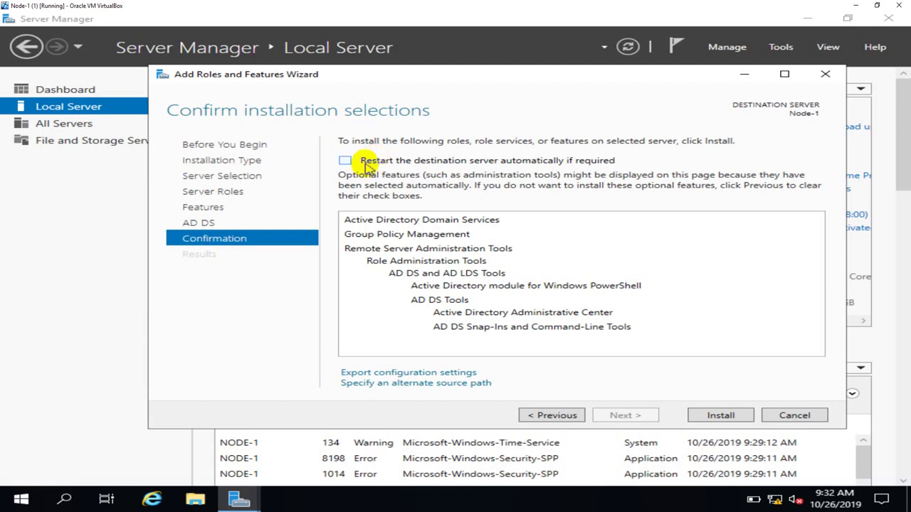
# Enable automatic restart if required and start the AD DS installation.
pyautogui.click(346, 163)
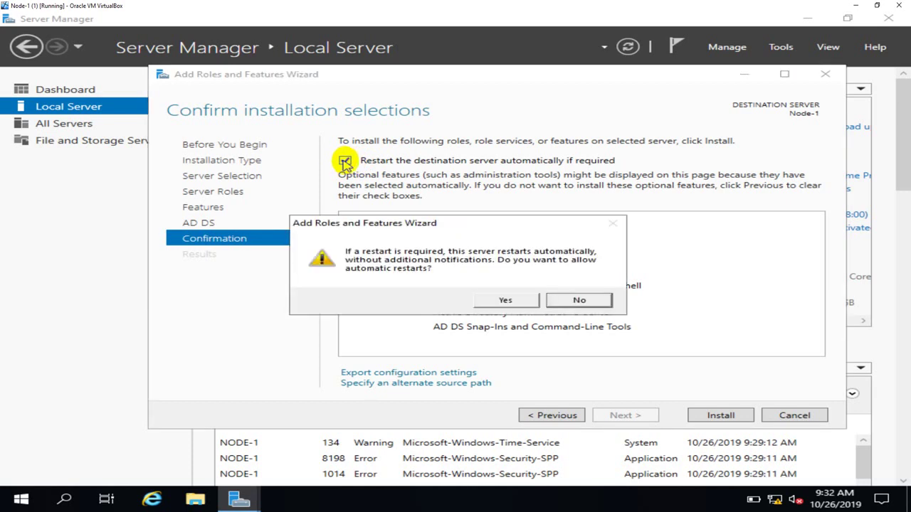
pyautogui.click(505, 300)
pyautogui.click(723, 415)
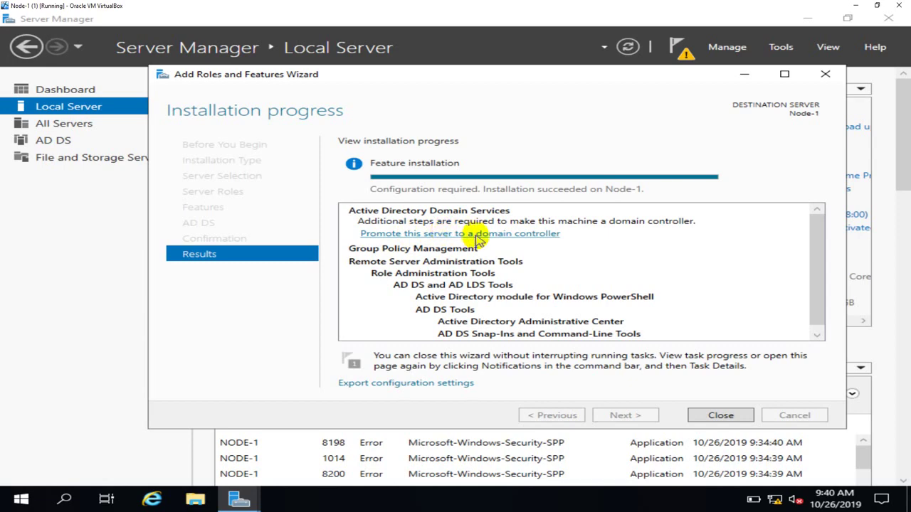
# Follow the 'Promote this server to a domain controller' link in the installation results.
pyautogui.click(474, 238)
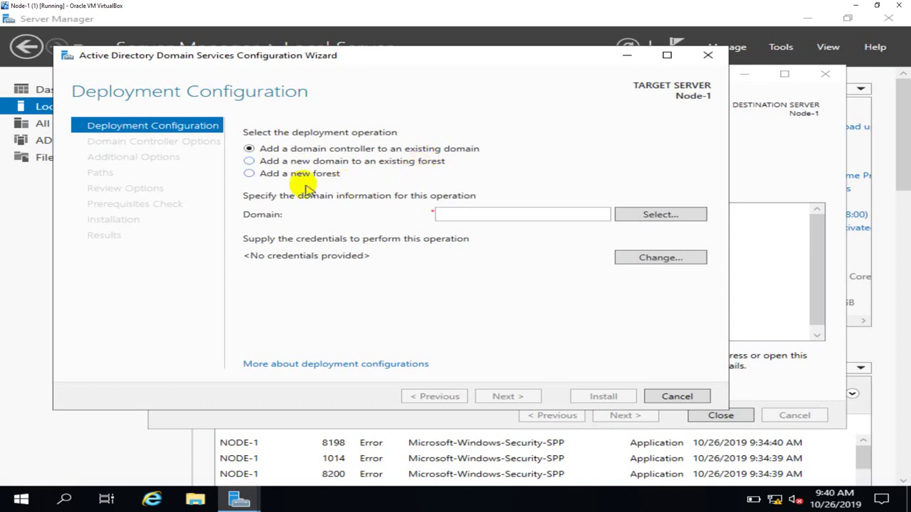
# Select 'Add a new forest' and put the cursor in the Root domain name box.
pyautogui.click(278, 177)
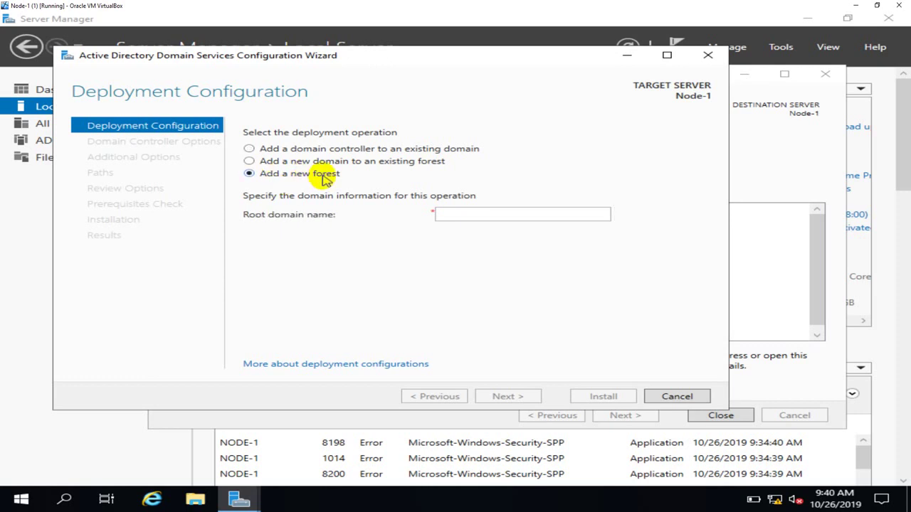
pyautogui.click(450, 210)
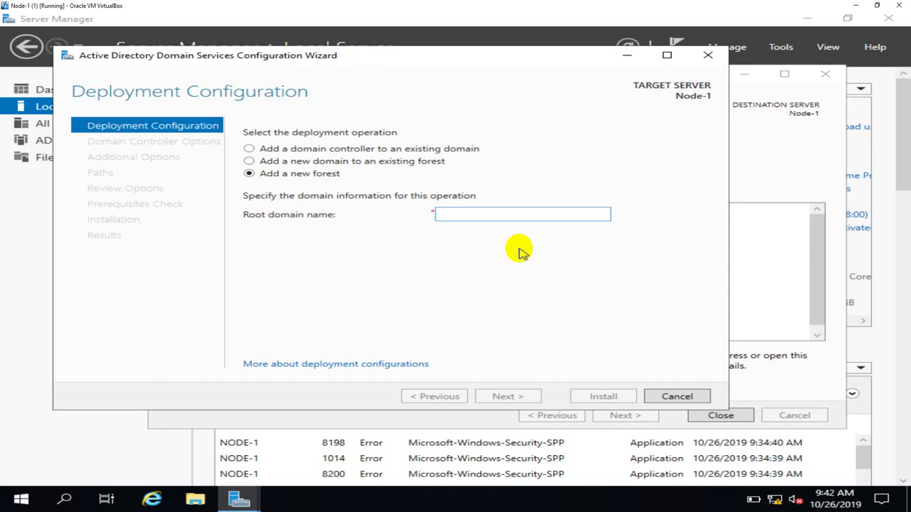
# Enter malik.com as the root domain name and move on to Domain Controller Options.
pyautogui.write('ma')
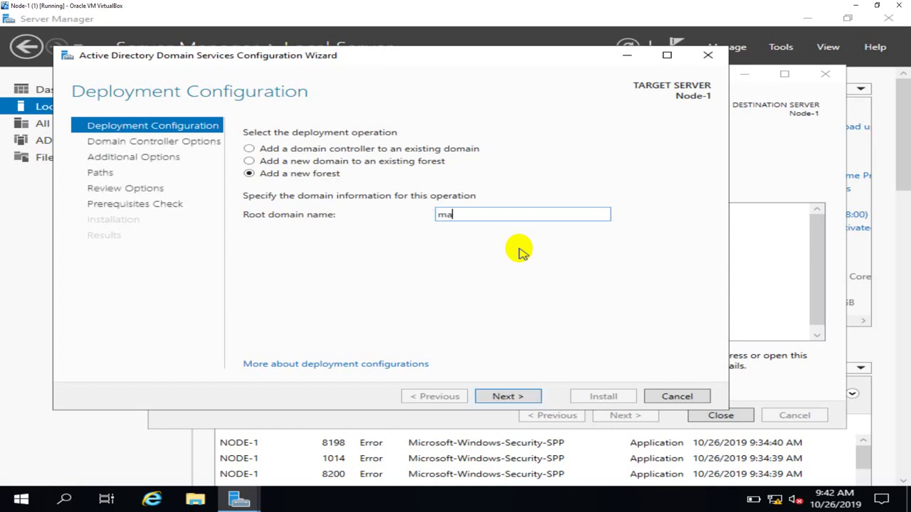
pyautogui.write('lik.com')
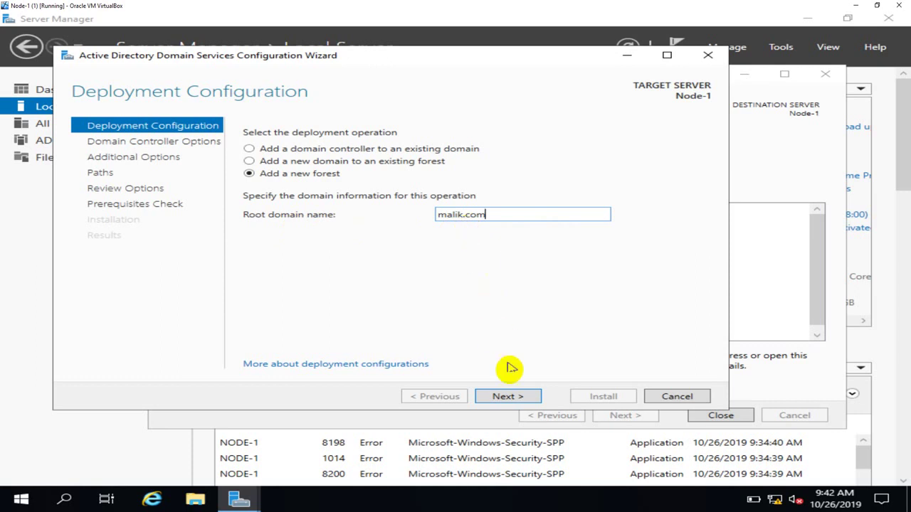
pyautogui.click(514, 398)
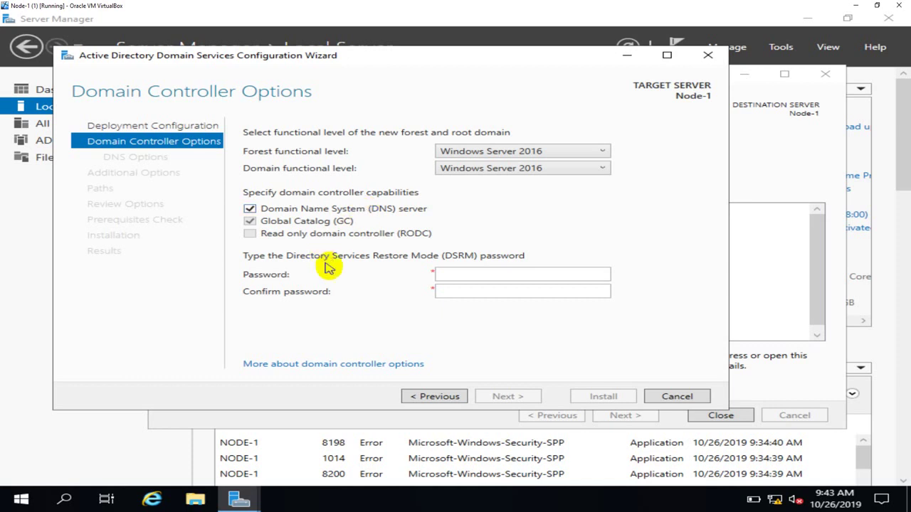
# Enter the Directory Services Restore Mode password, confirm it, and continue to DNS Options.
pyautogui.click(457, 275)
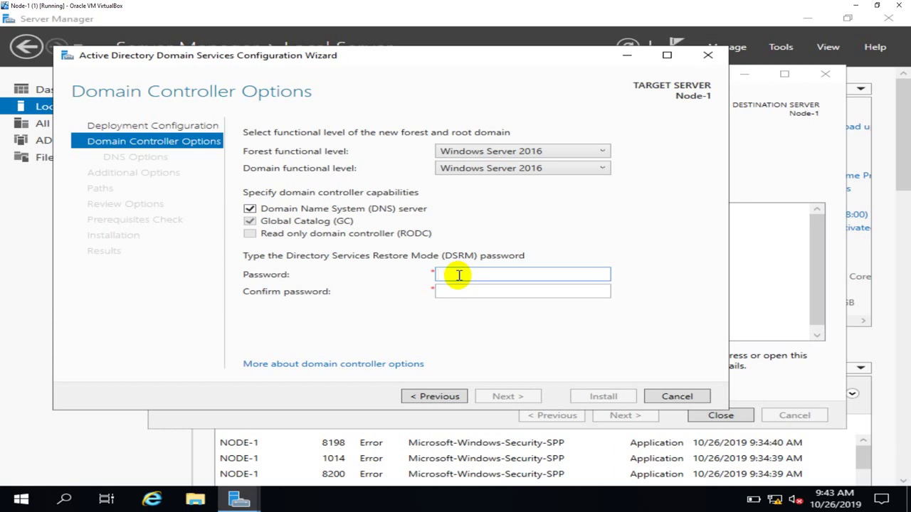
pyautogui.write('P@ssw0rd')
pyautogui.press('Tab')
pyautogui.write('P@s')
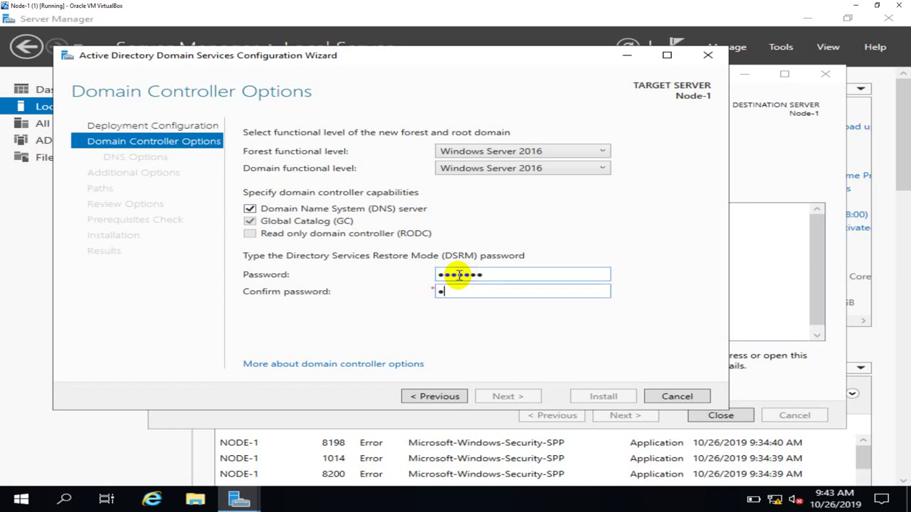
pyautogui.write('sw0rd')
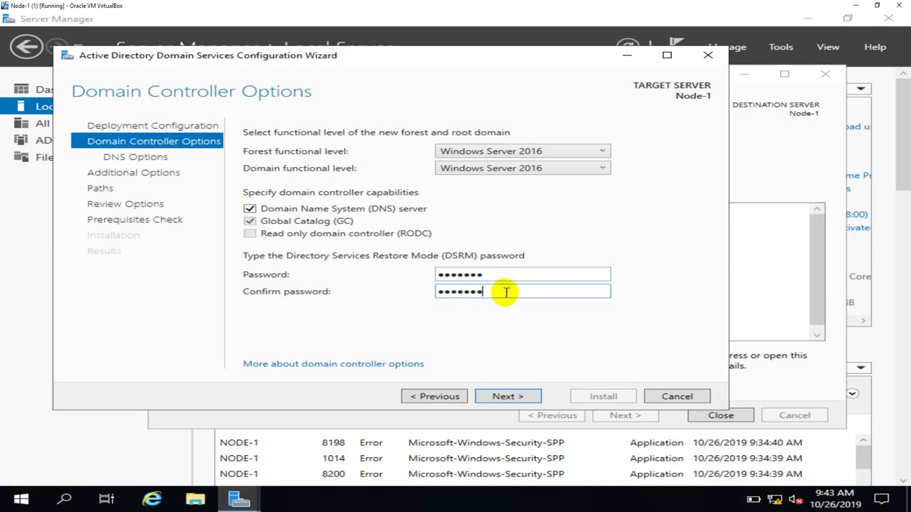
pyautogui.click(509, 397)
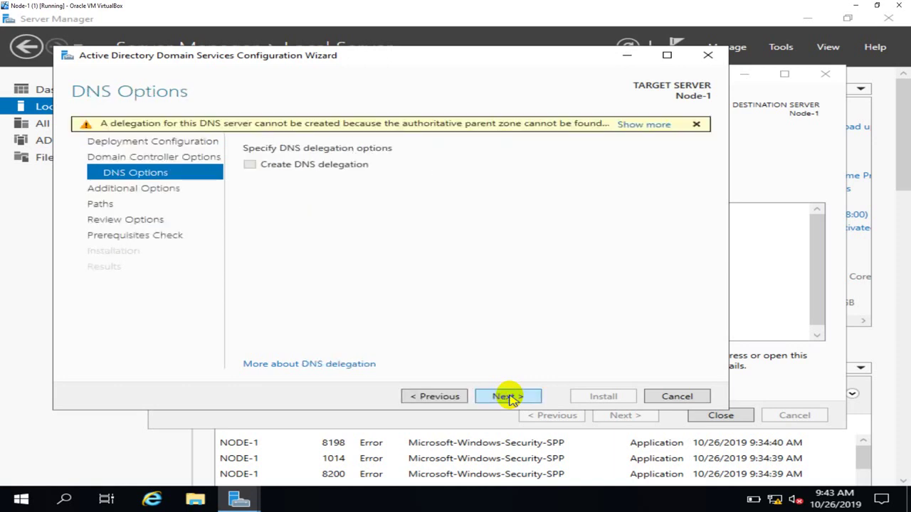
# Proceed without DNS delegation and keep MALIK as the NetBIOS domain name.
pyautogui.click(508, 397)
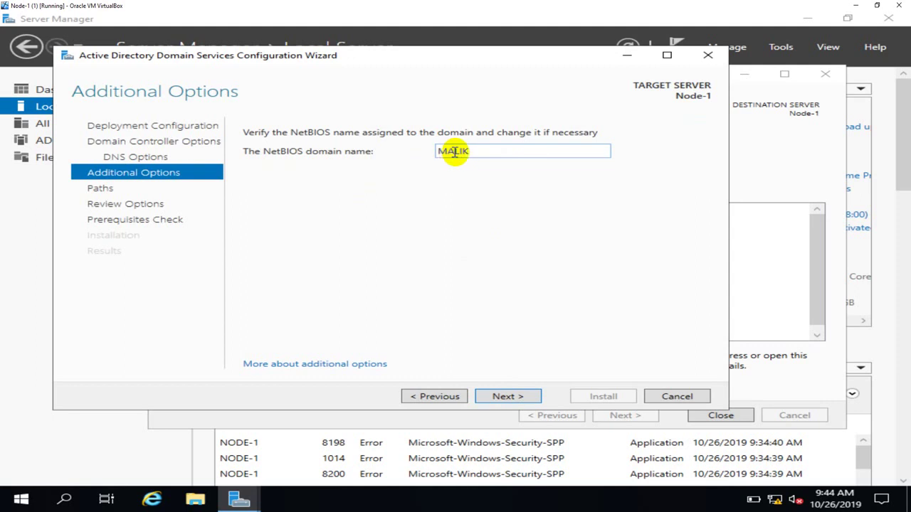
pyautogui.doubleClick(477, 150)
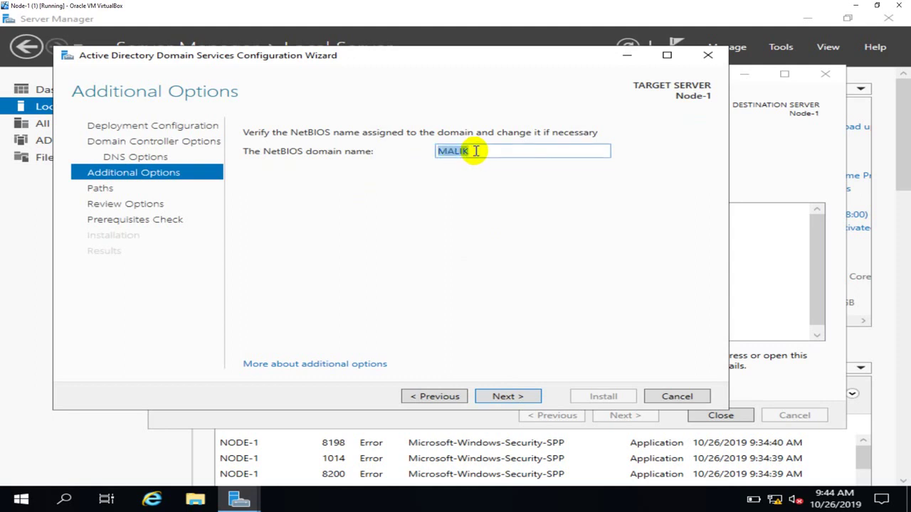
pyautogui.click(477, 151)
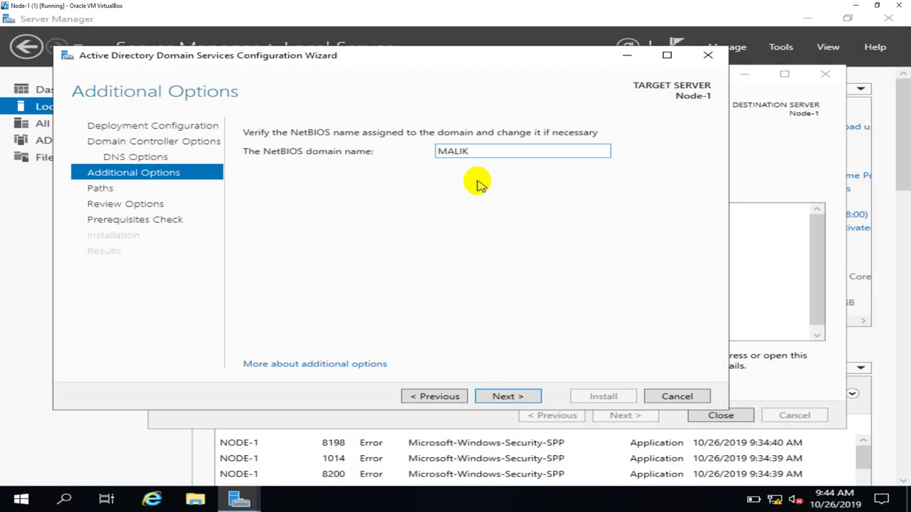
pyautogui.click(523, 398)
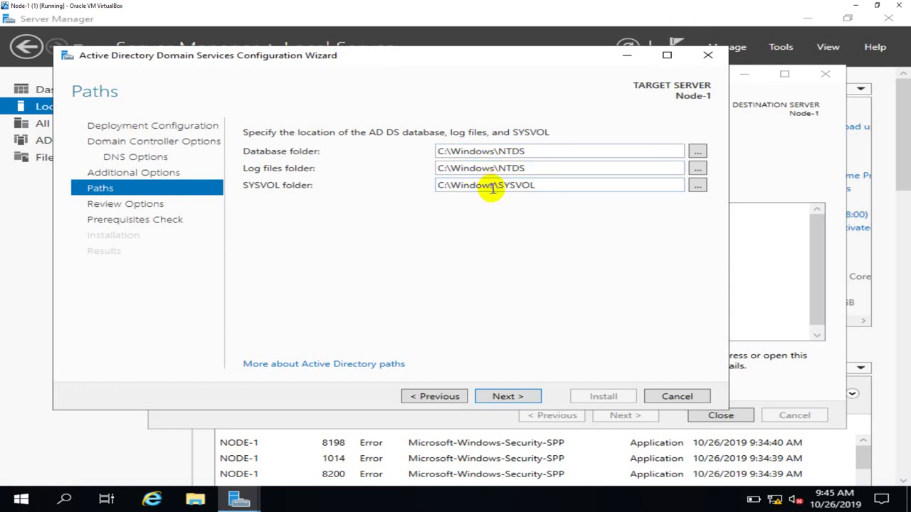
# Keep the default C:\Windows\NTDS and C:\Windows\SYSVOL paths and continue to the review.
pyautogui.click(696, 154)
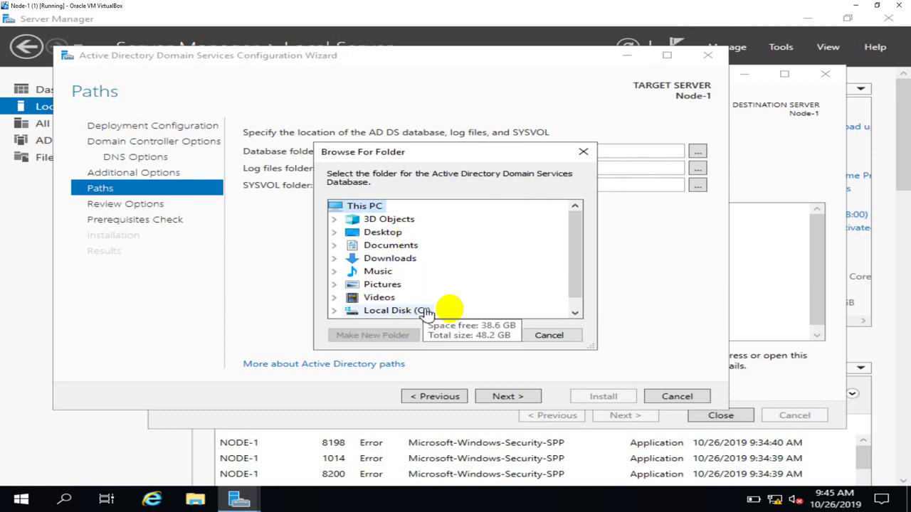
pyautogui.click(544, 335)
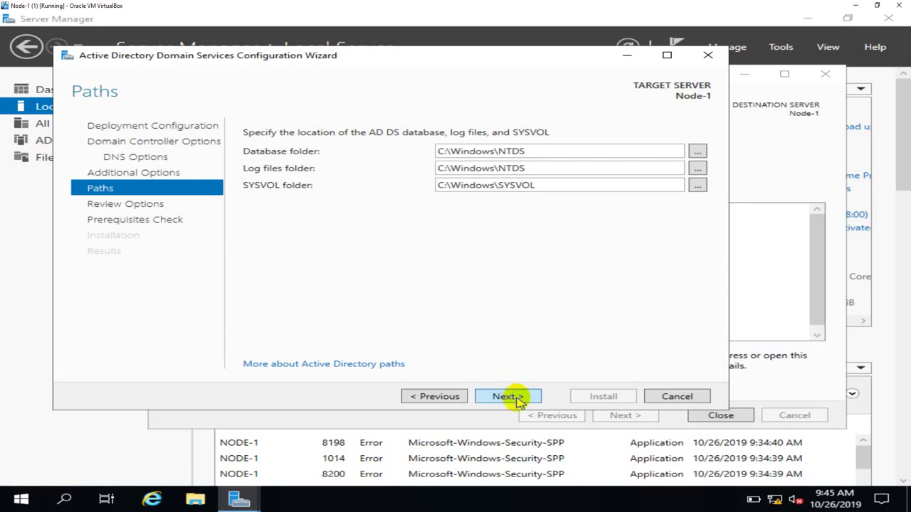
pyautogui.click(518, 400)
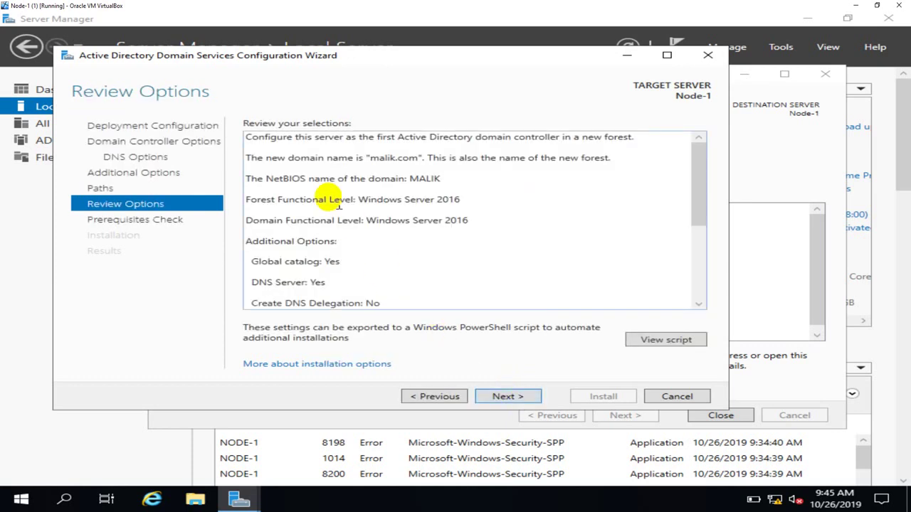
# Read the full malik.com forest summary on Review Options, then run the prerequisites check.
pyautogui.click(292, 125)
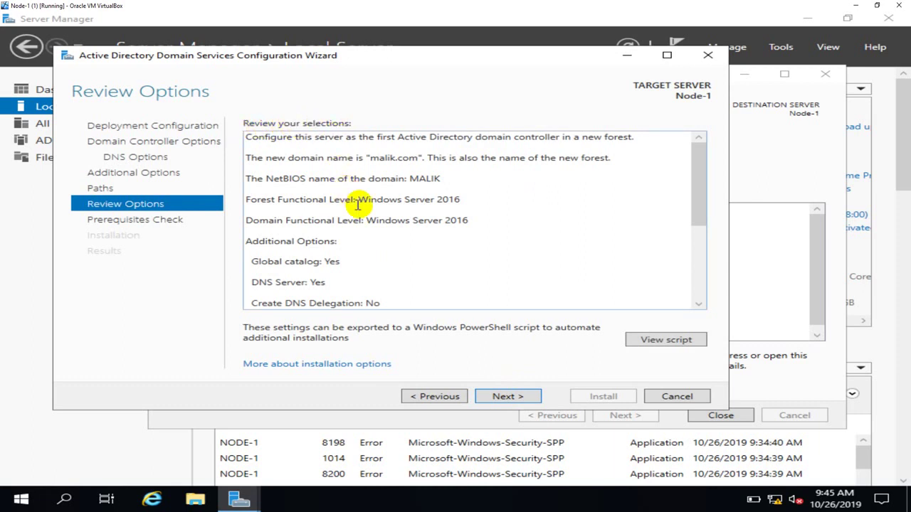
pyautogui.hotkey('ctrl', 'a')
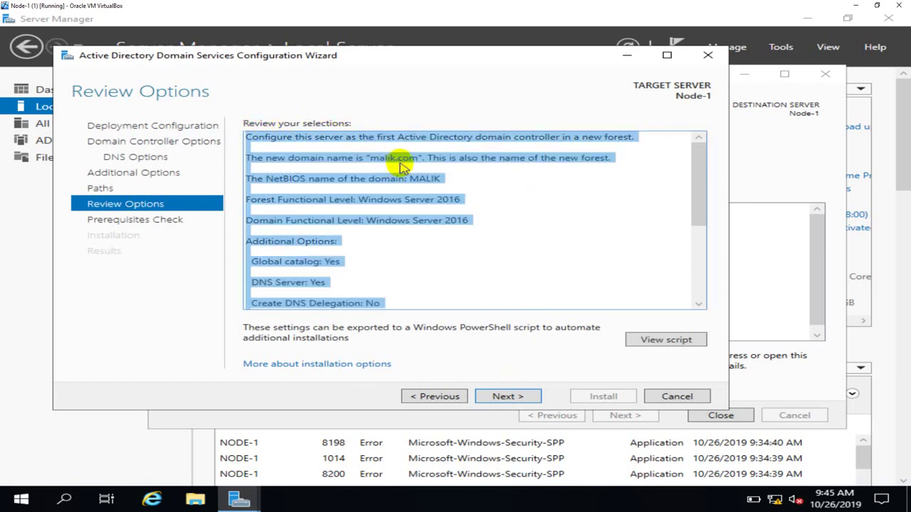
pyautogui.moveTo(408, 178); pyautogui.dragTo(422, 180)
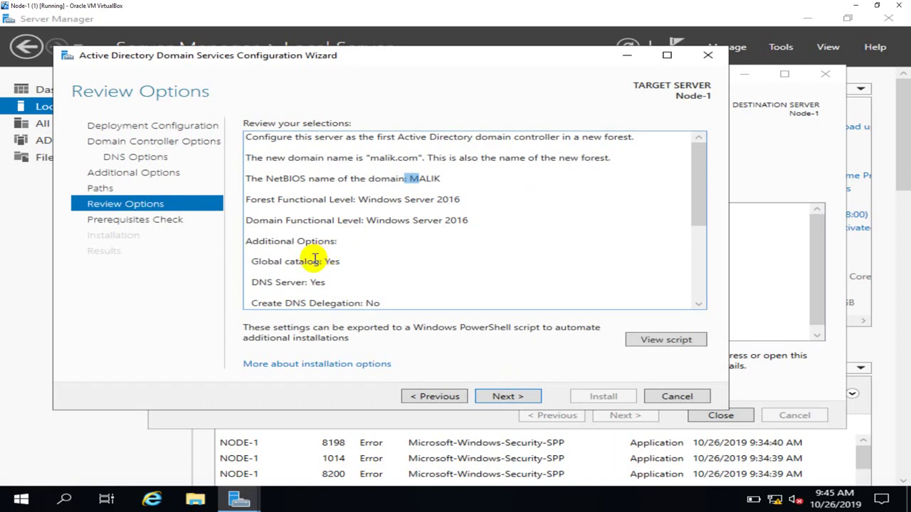
pyautogui.scroll(-2, 387, 285)
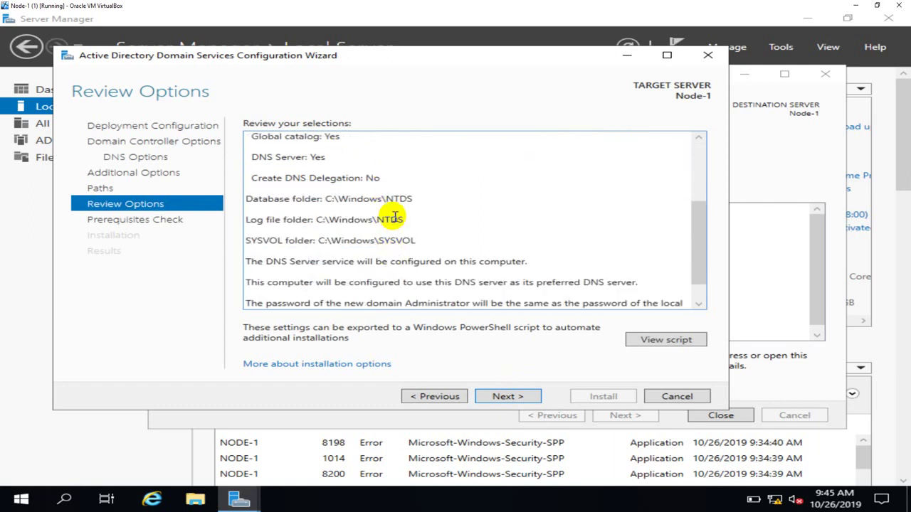
pyautogui.scroll(-1, 394, 217)
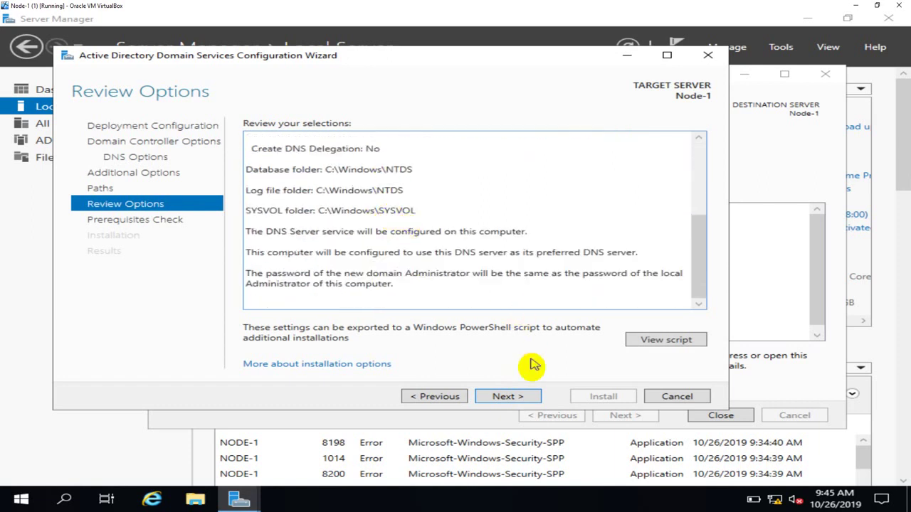
pyautogui.click(509, 397)
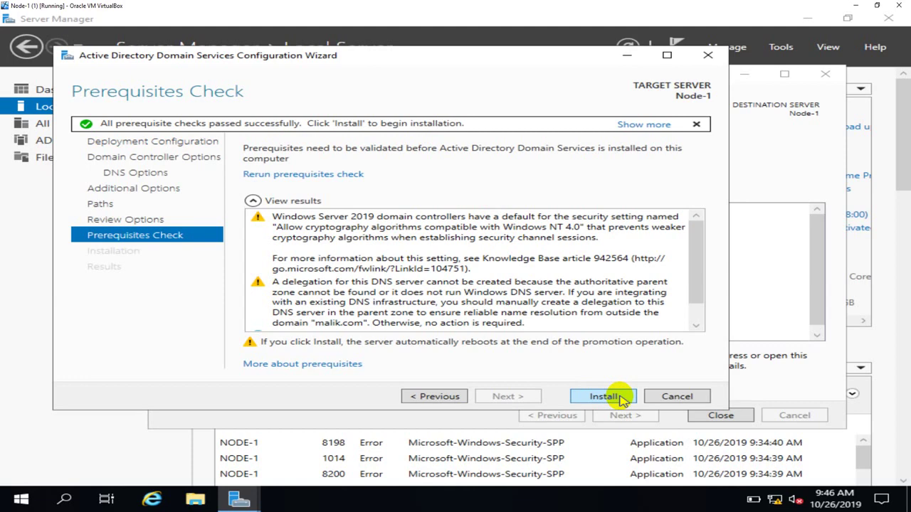
# Start the AD DS installation once all prerequisite checks have passed.
pyautogui.click(618, 398)
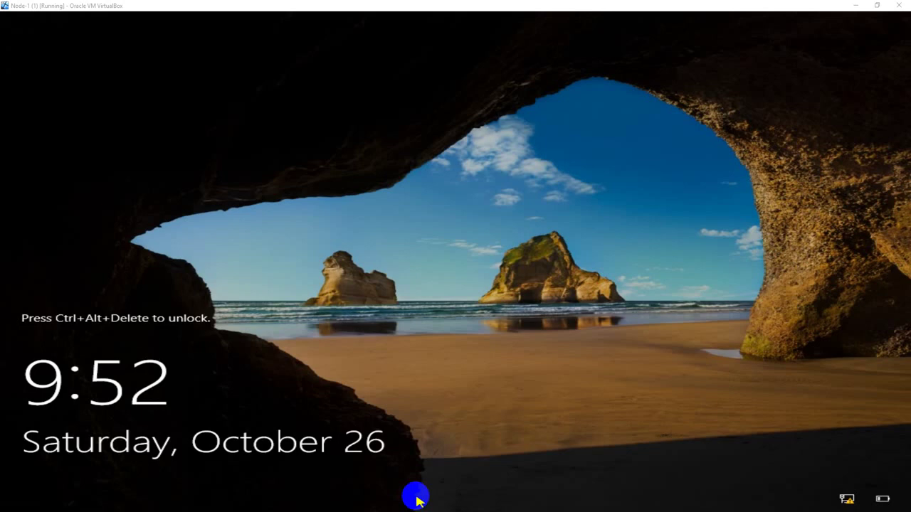
# Give the Node-1 VM window focus after it restarts to the lock screen.
pyautogui.click(376, 387)
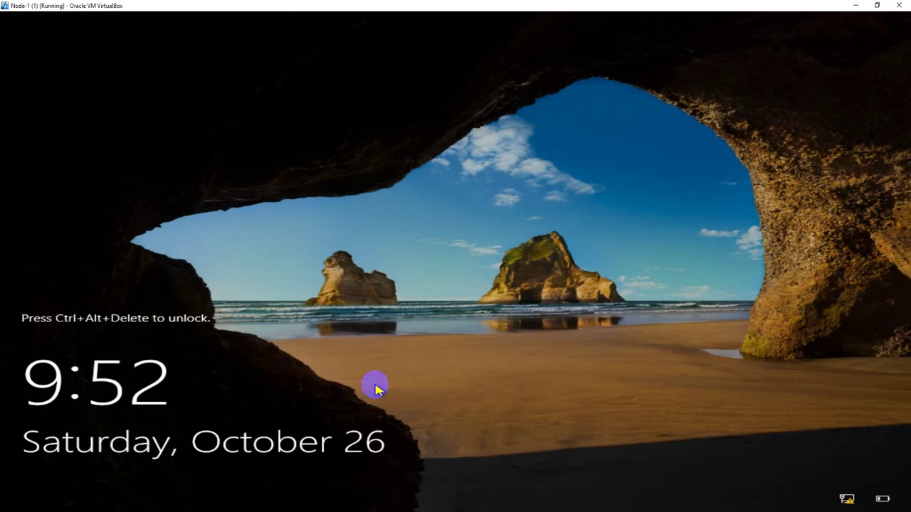
# Unlock Node-1 and sign in as the malik.com domain Administrator with the account password.
pyautogui.hotkey('ctrl', 'alt', 'Delete')
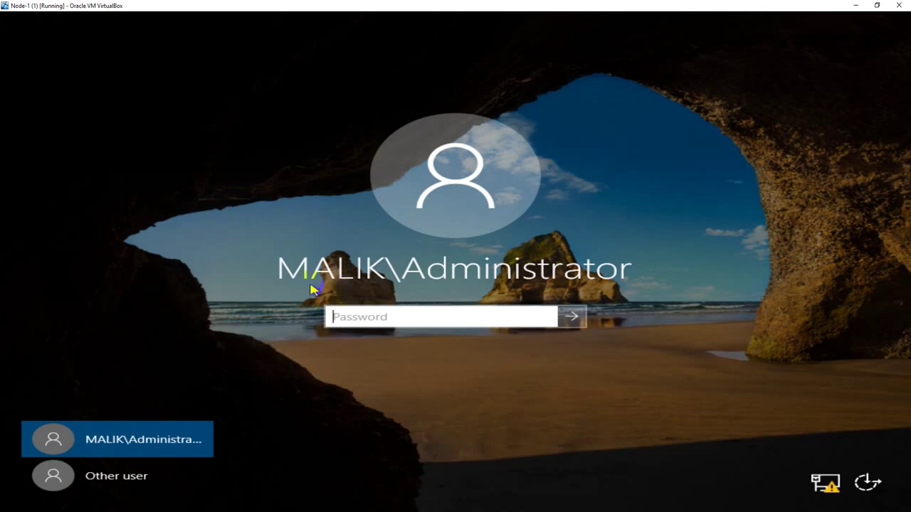
pyautogui.click(345, 295)
pyautogui.click(277, 283)
pyautogui.click(341, 292)
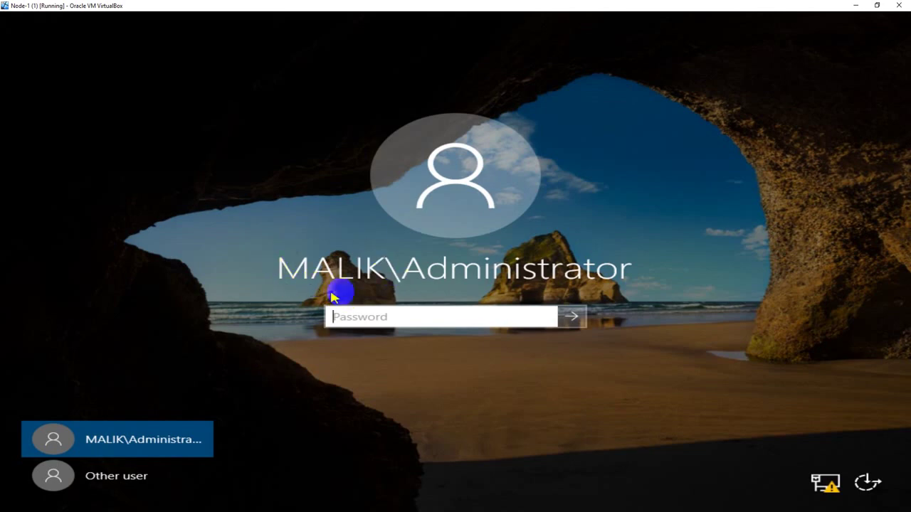
pyautogui.click(369, 286)
pyautogui.click(445, 316)
pyautogui.write('•••••')
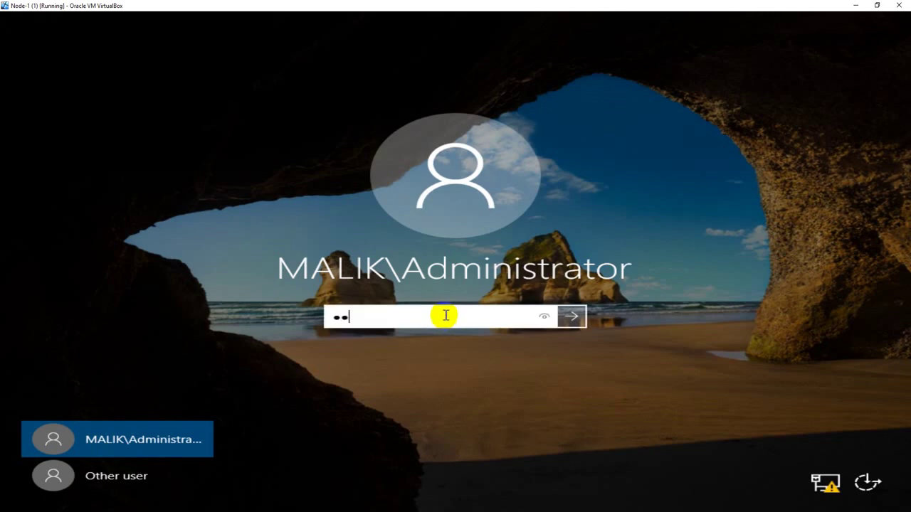
pyautogui.write('••')
pyautogui.press('Return')
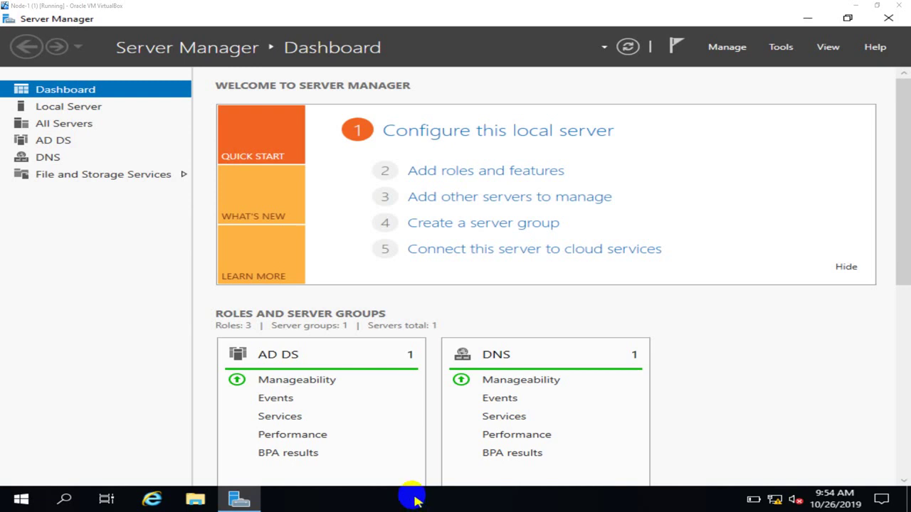
# Open the Local Server page after checking the AD DS and DNS tiles on the Dashboard.
pyautogui.click(76, 107)
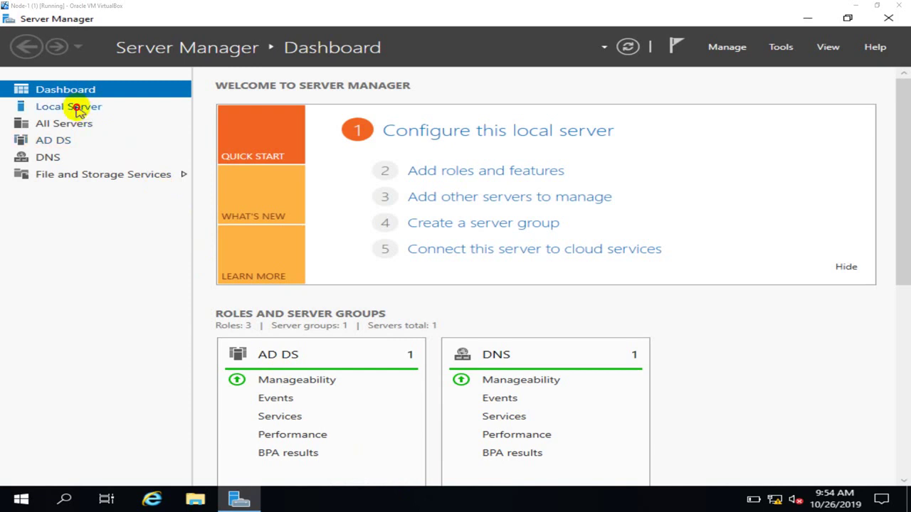